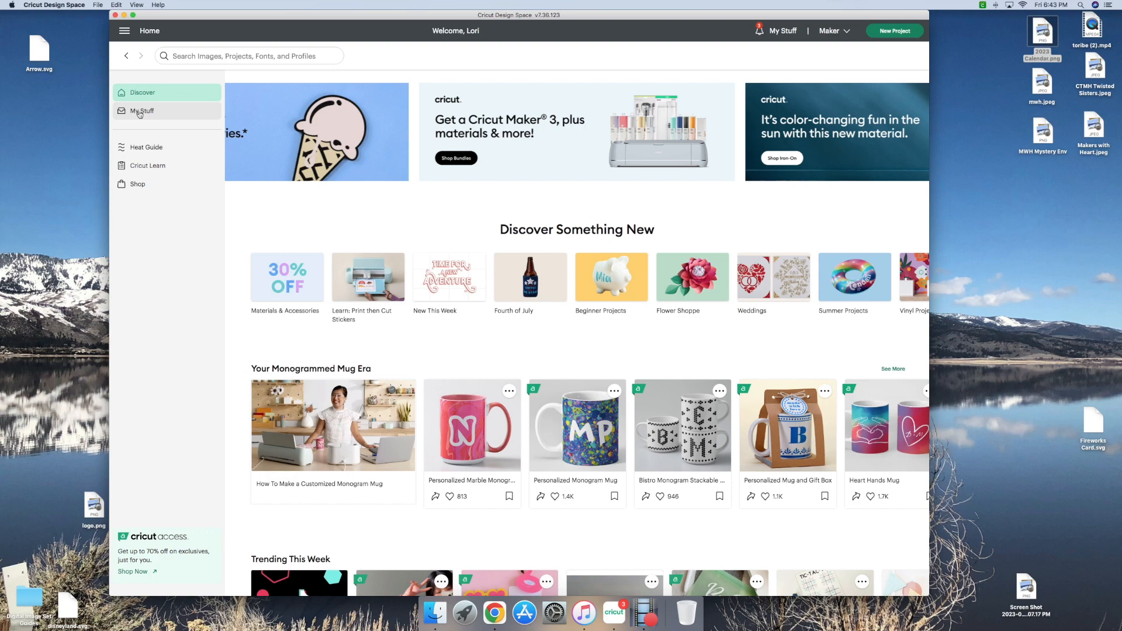
Step: Open the saved Prayerful Planner Divider project from the personal projects for customizing on the canvas
{"action": "left_click", "coordinate": [140, 112]}
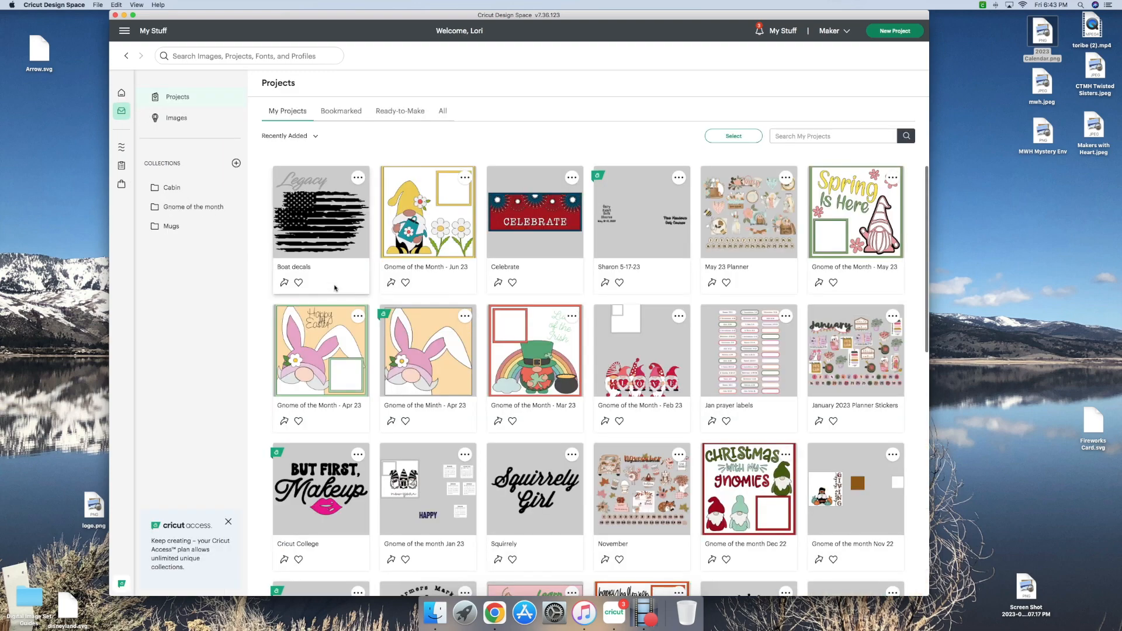
{"action": "scroll", "coordinate": [293, 296], "scroll_direction": "down", "scroll_amount": 15}
{"action": "scroll", "coordinate": [334, 287], "scroll_direction": "down", "scroll_amount": 3}
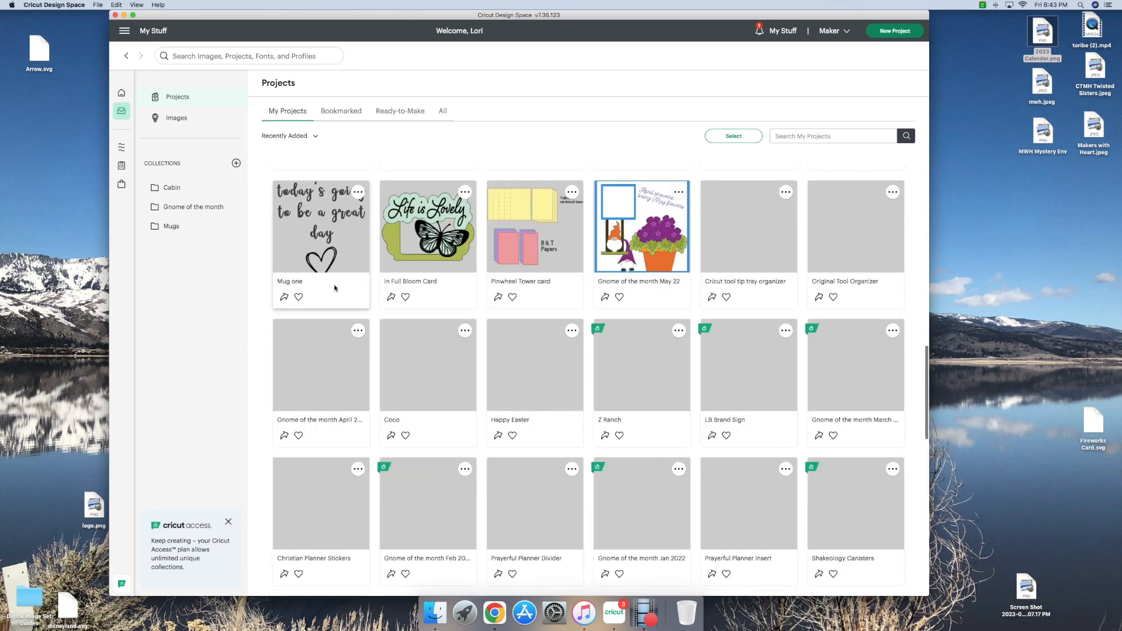
{"action": "scroll", "coordinate": [335, 288], "scroll_direction": "down", "scroll_amount": 3}
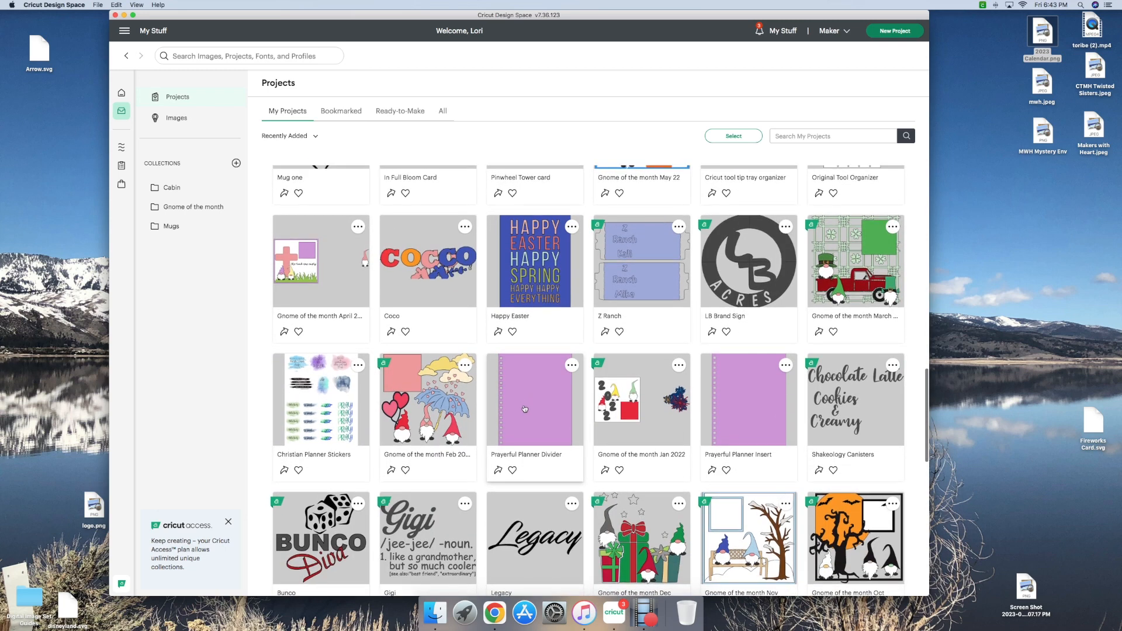
{"action": "left_click", "coordinate": [533, 443]}
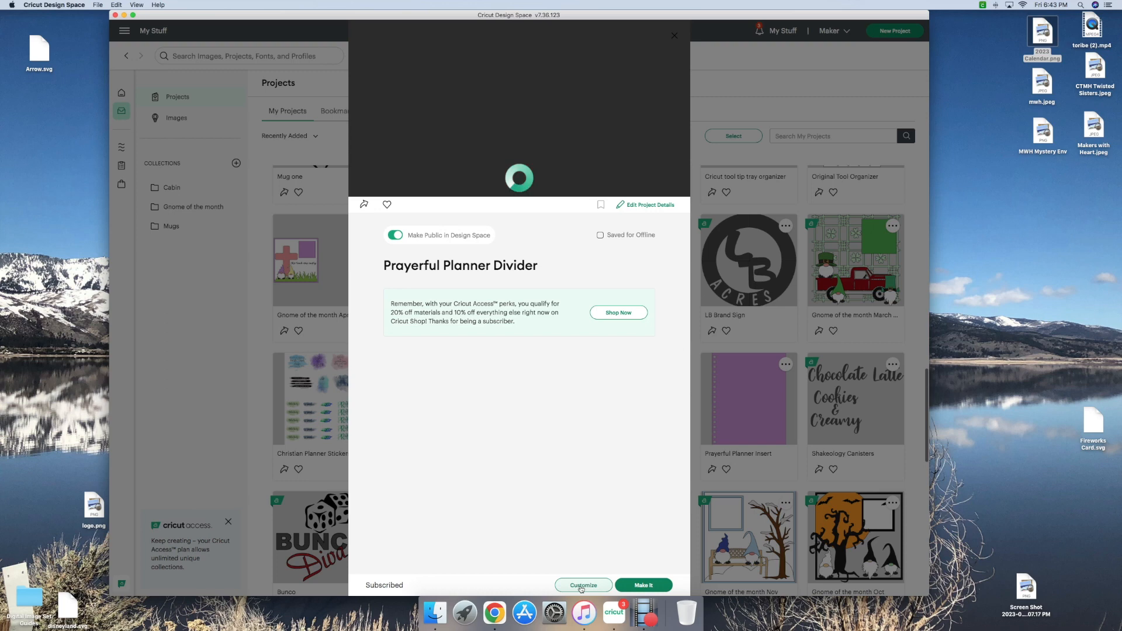
{"action": "left_click", "coordinate": [581, 586]}
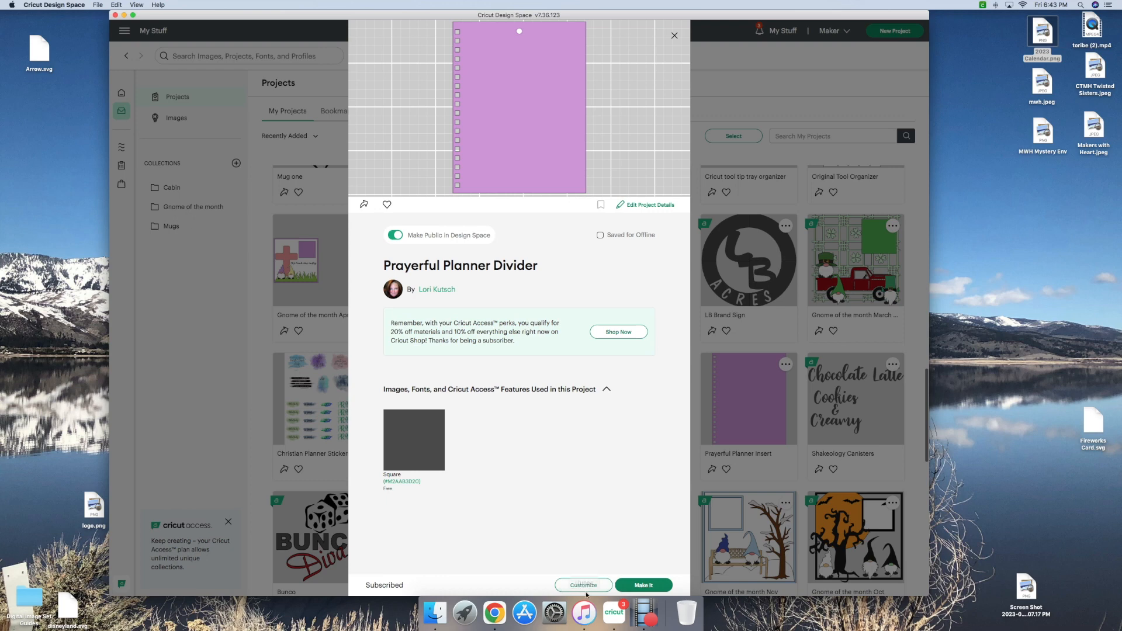
{"action": "left_click", "coordinate": [583, 585]}
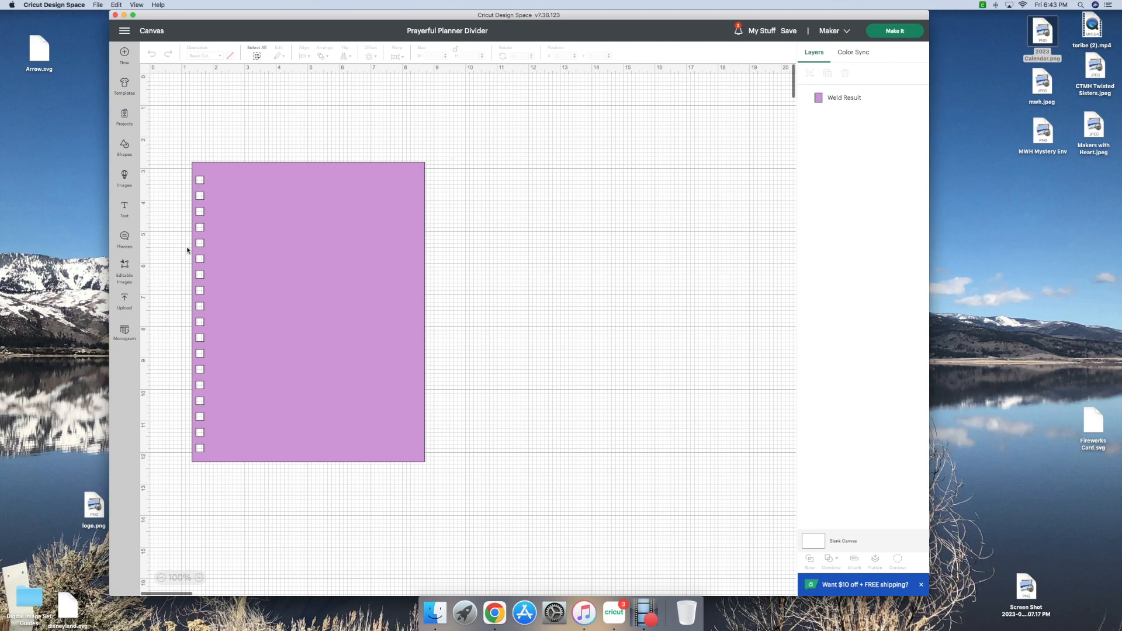
Step: Move the purple divider page to about X 5.9, Y 1.7 in on the canvas
{"action": "left_click_drag", "start_coordinate": [271, 245], "coordinate": [365, 242]}
{"action": "left_click", "coordinate": [293, 183]}
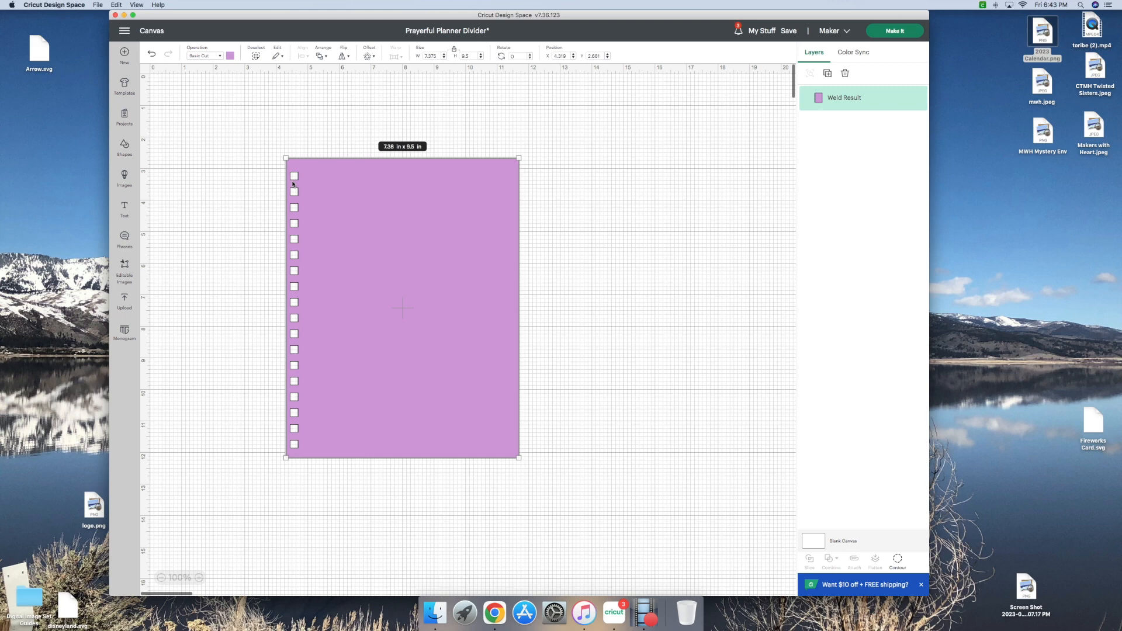
{"action": "left_click_drag", "start_coordinate": [403, 285], "coordinate": [451, 256]}
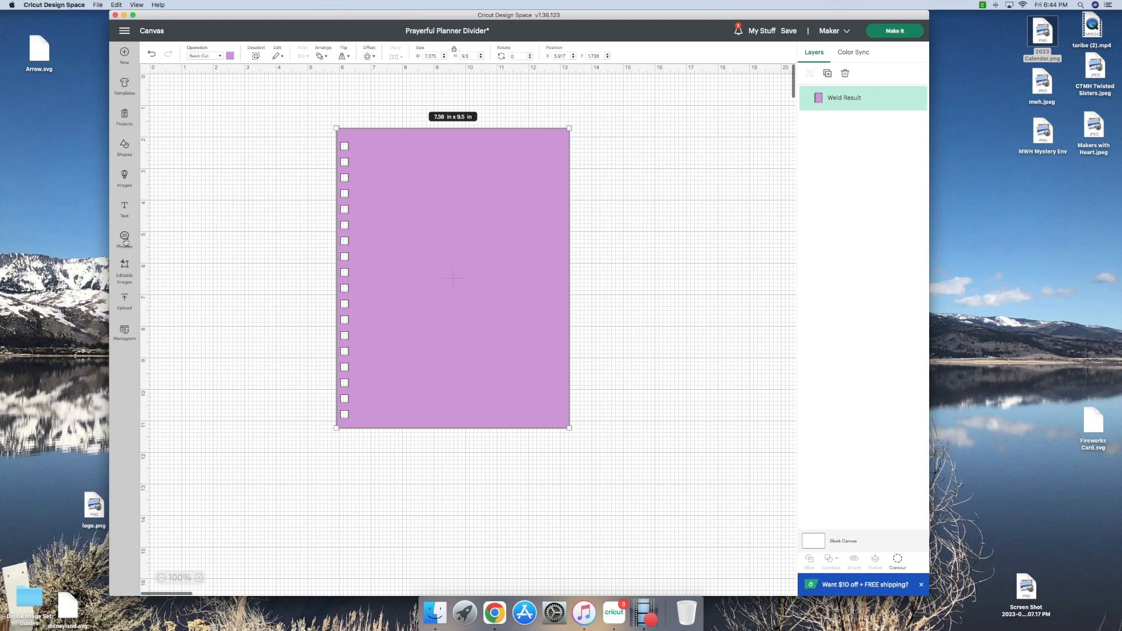
Step: Search the image library for "calendar"
{"action": "left_click", "coordinate": [125, 176]}
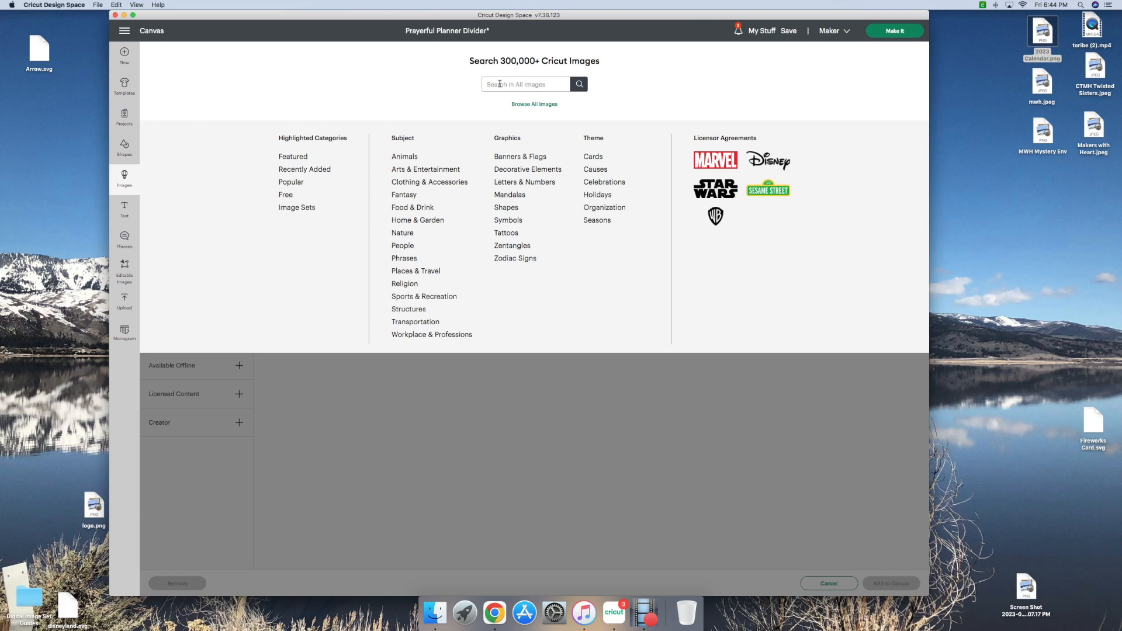
{"action": "left_click", "coordinate": [499, 83]}
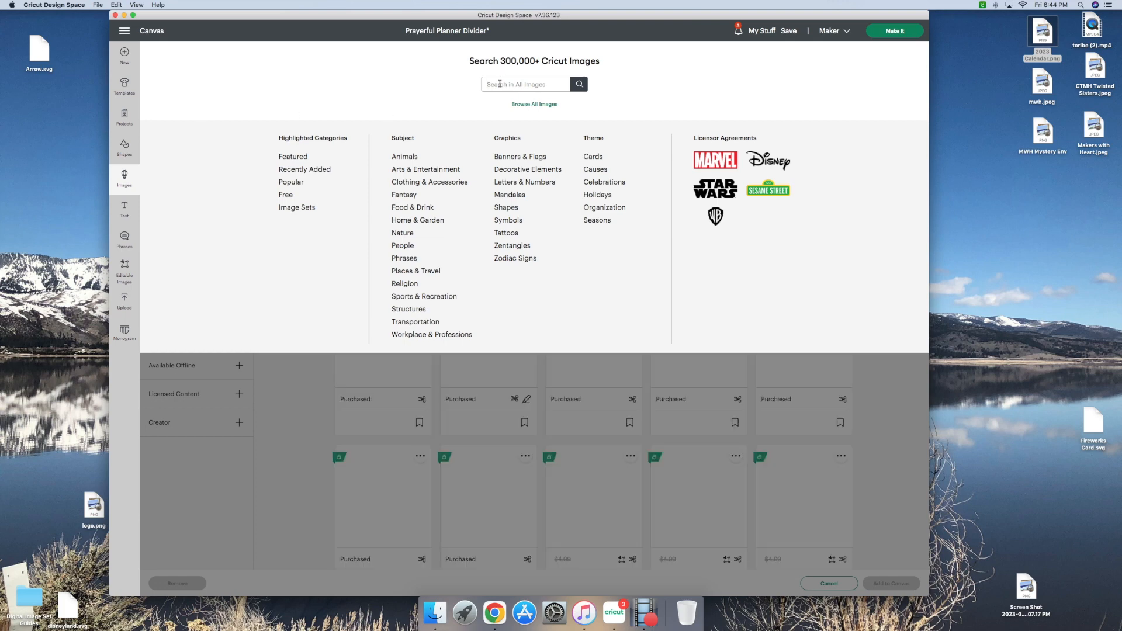
{"action": "type", "text": "calendar"}
{"action": "key", "text": "Return"}
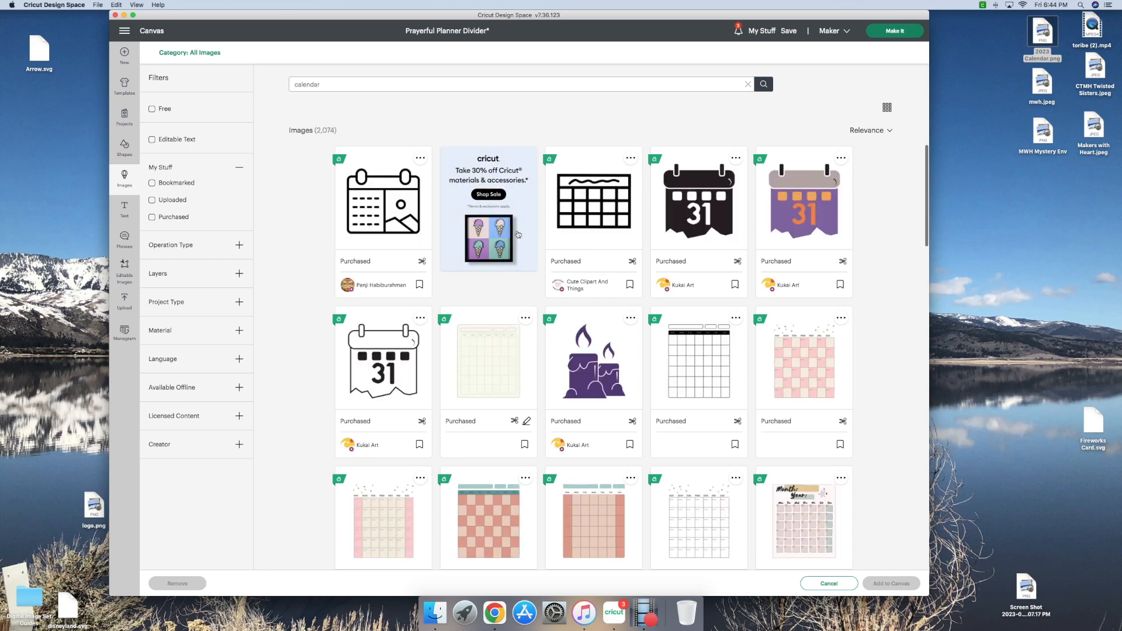
Step: Find the Weekly Planner image with the pink day labels among the calendar results and add it to the canvas
{"action": "scroll", "coordinate": [559, 338], "scroll_direction": "down", "scroll_amount": 3}
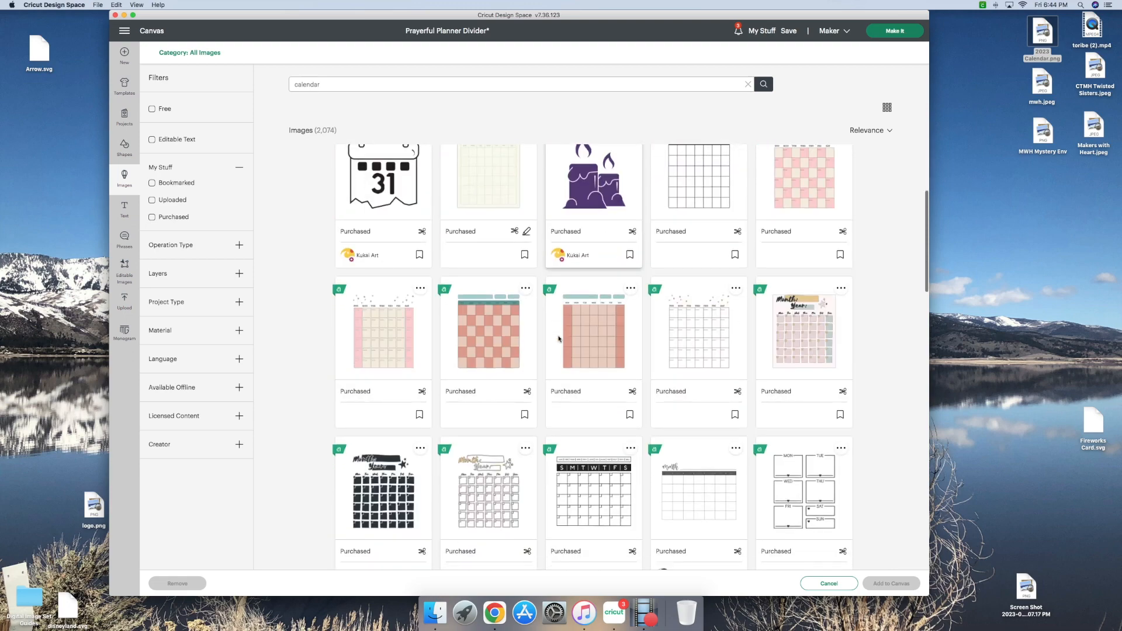
{"action": "scroll", "coordinate": [558, 338], "scroll_direction": "down", "scroll_amount": 10}
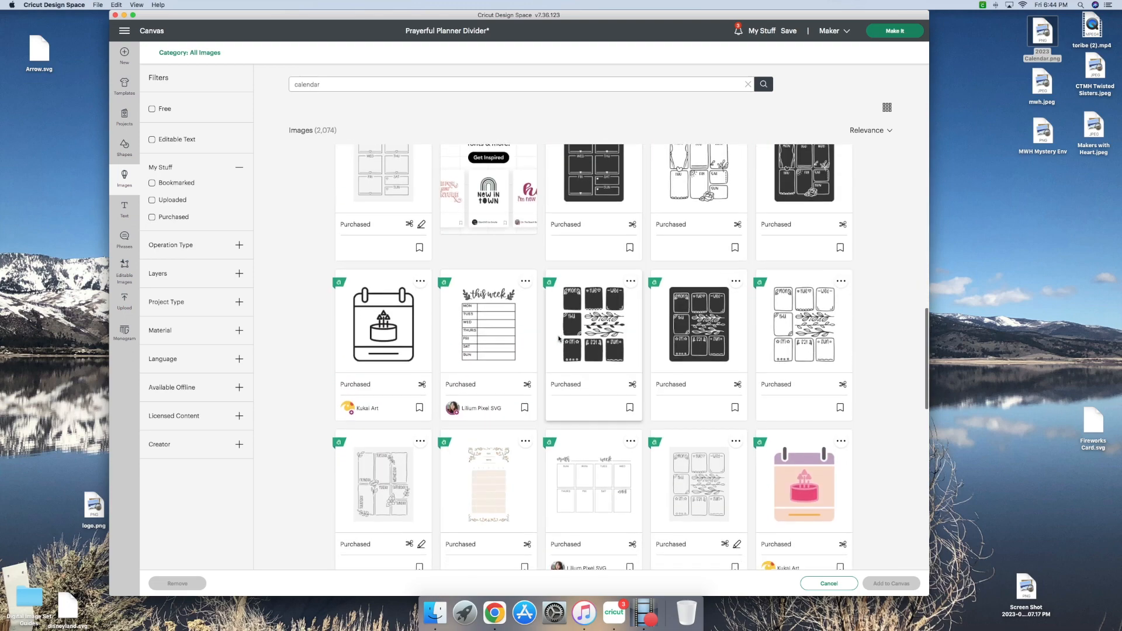
{"action": "scroll", "coordinate": [559, 338], "scroll_direction": "down", "scroll_amount": 2}
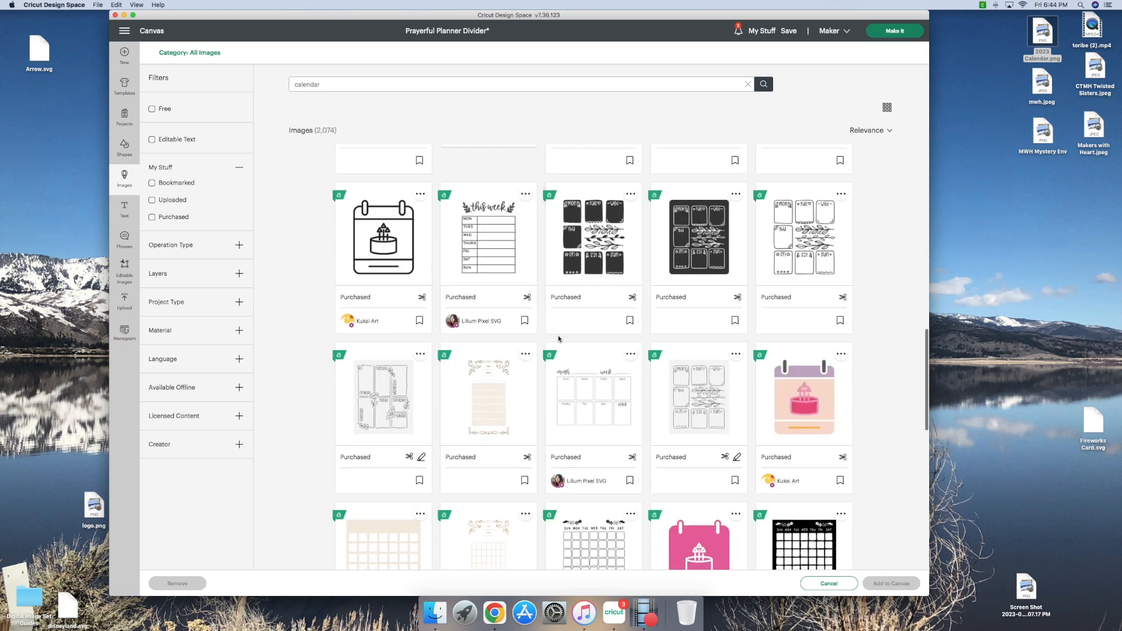
{"action": "scroll", "coordinate": [558, 338], "scroll_direction": "down", "scroll_amount": 5}
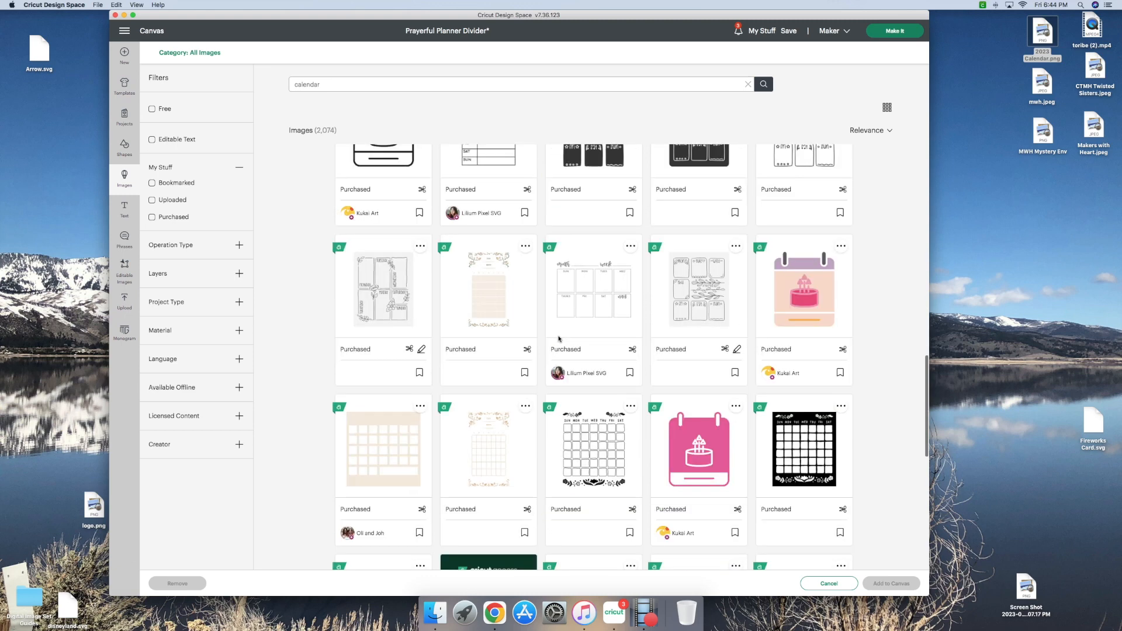
{"action": "scroll", "coordinate": [558, 338], "scroll_direction": "down", "scroll_amount": 2}
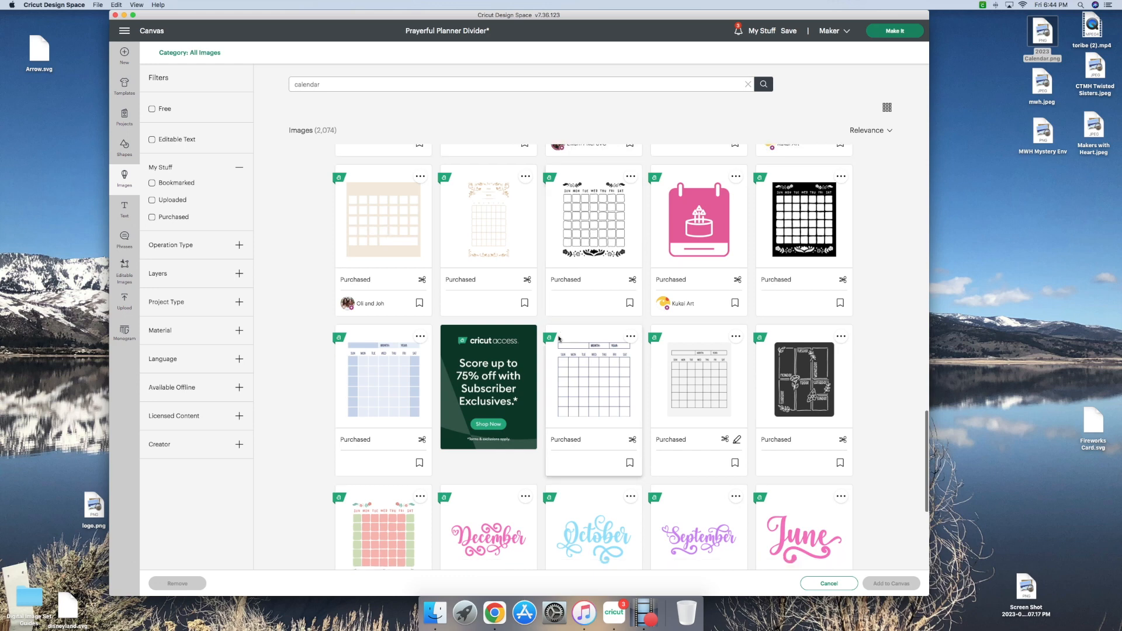
{"action": "scroll", "coordinate": [558, 338], "scroll_direction": "down", "scroll_amount": 6}
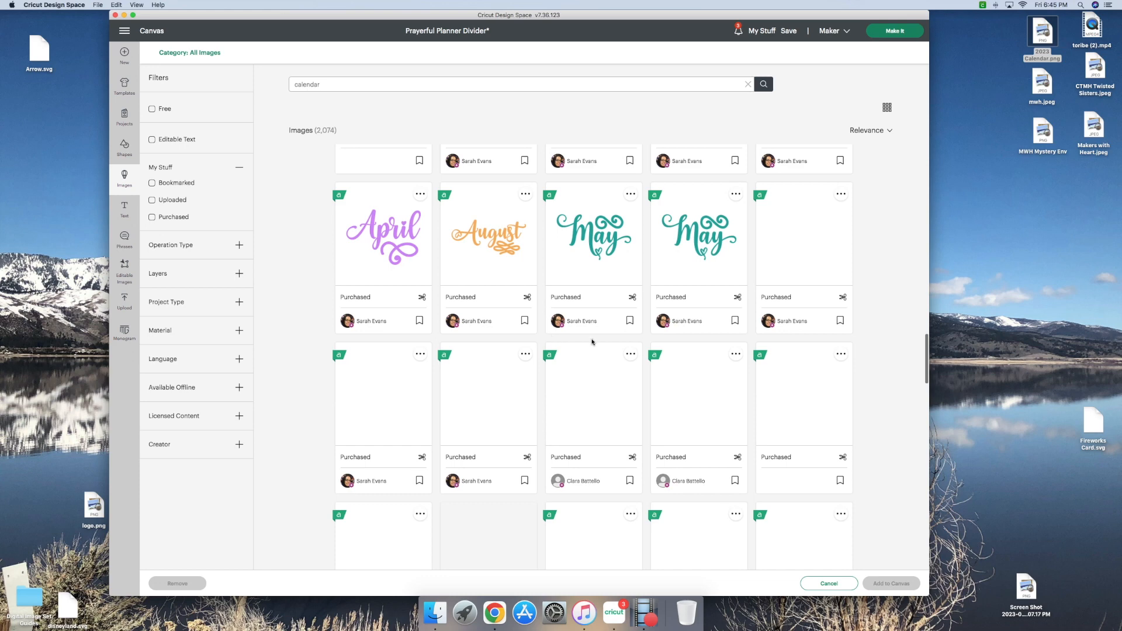
{"action": "scroll", "coordinate": [592, 342], "scroll_direction": "down", "scroll_amount": 2}
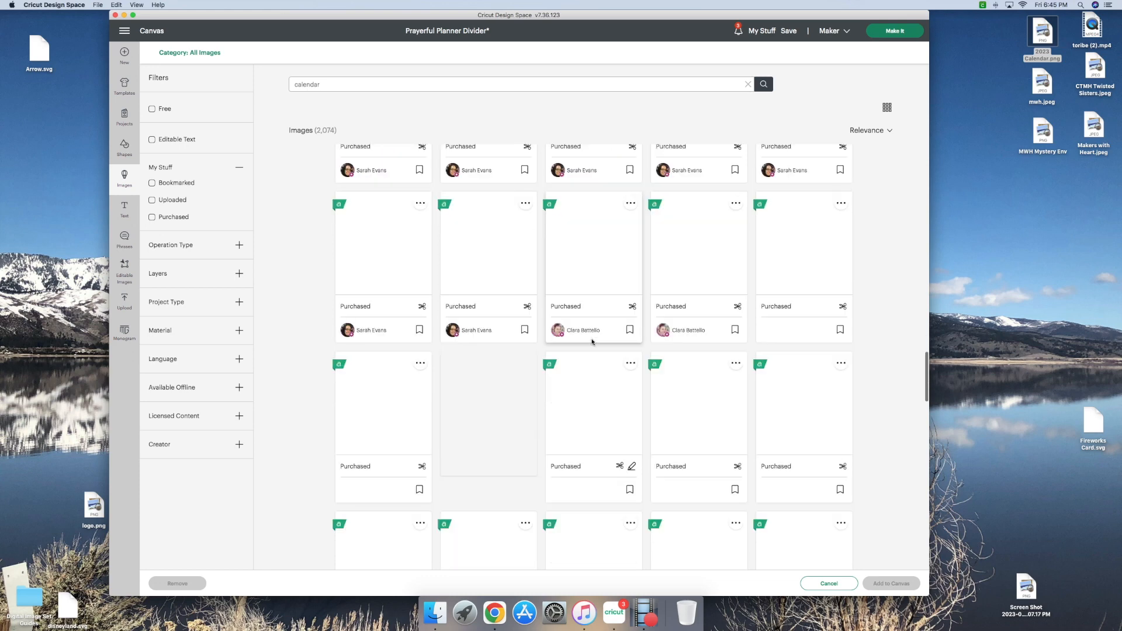
{"action": "scroll", "coordinate": [592, 342], "scroll_direction": "up", "scroll_amount": 5}
{"action": "scroll", "coordinate": [592, 342], "scroll_direction": "down", "scroll_amount": 3}
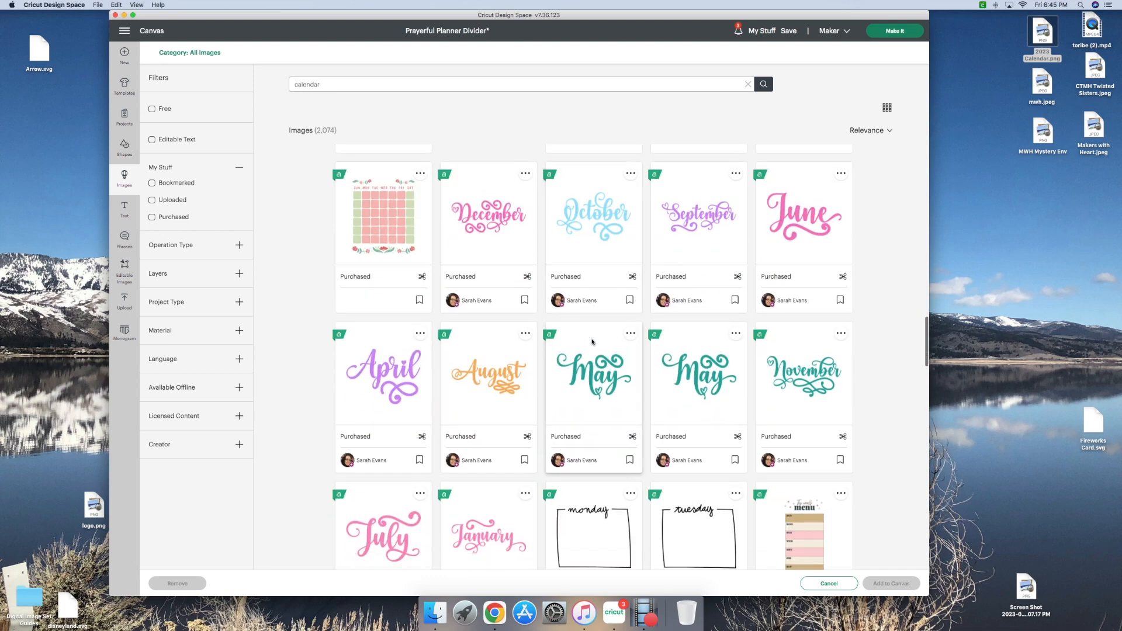
{"action": "scroll", "coordinate": [591, 342], "scroll_direction": "down", "scroll_amount": 1}
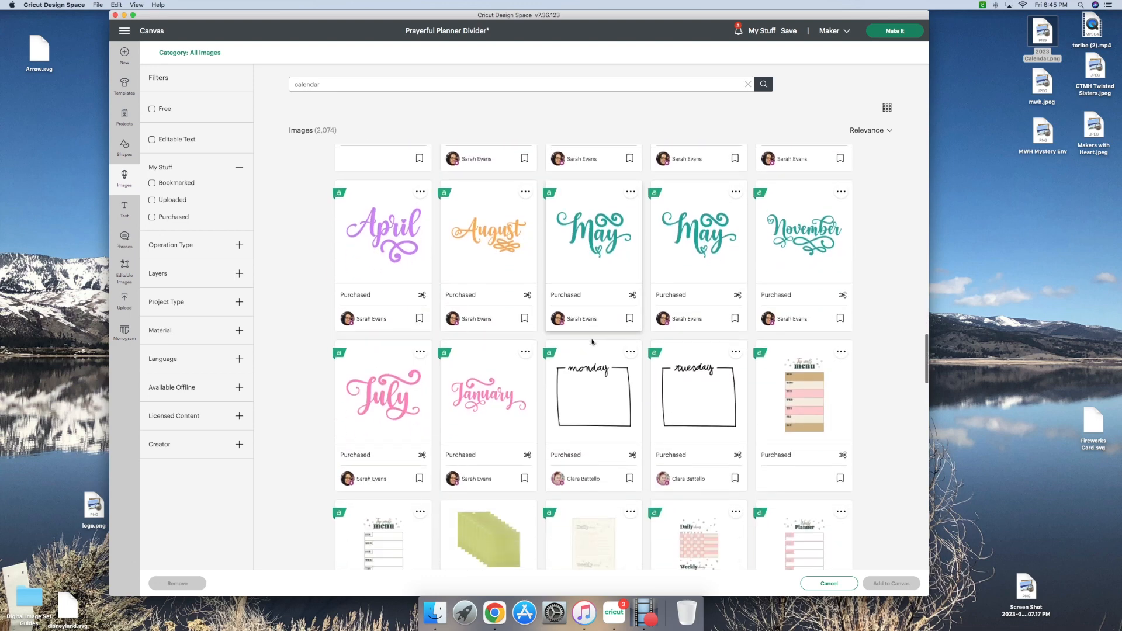
{"action": "scroll", "coordinate": [593, 341], "scroll_direction": "down", "scroll_amount": 1}
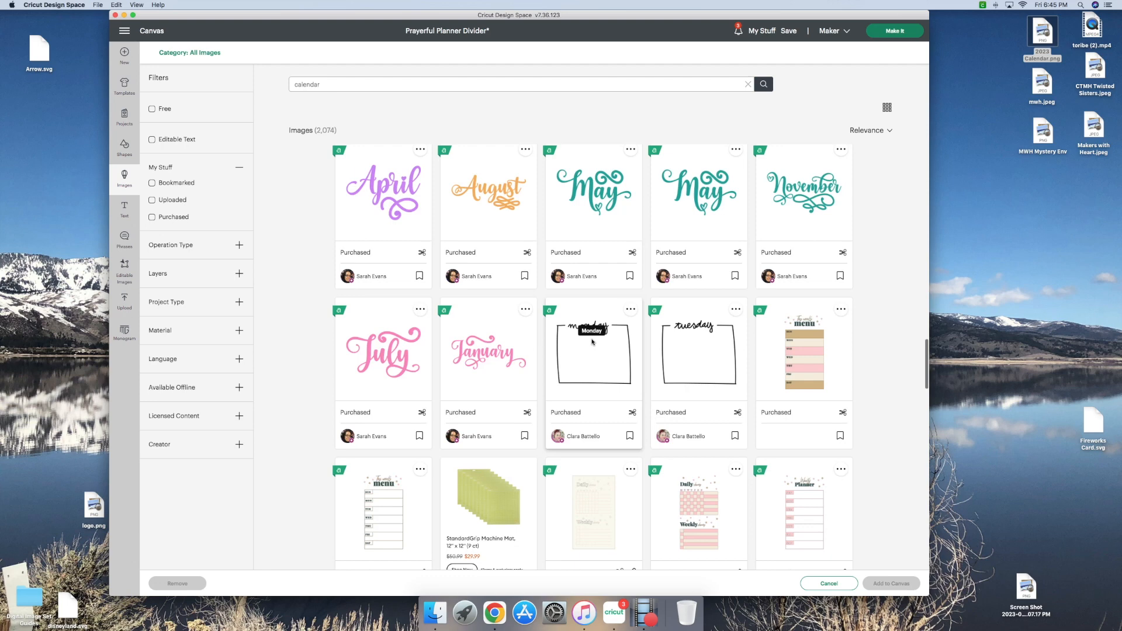
{"action": "scroll", "coordinate": [696, 415], "scroll_direction": "down", "scroll_amount": 1}
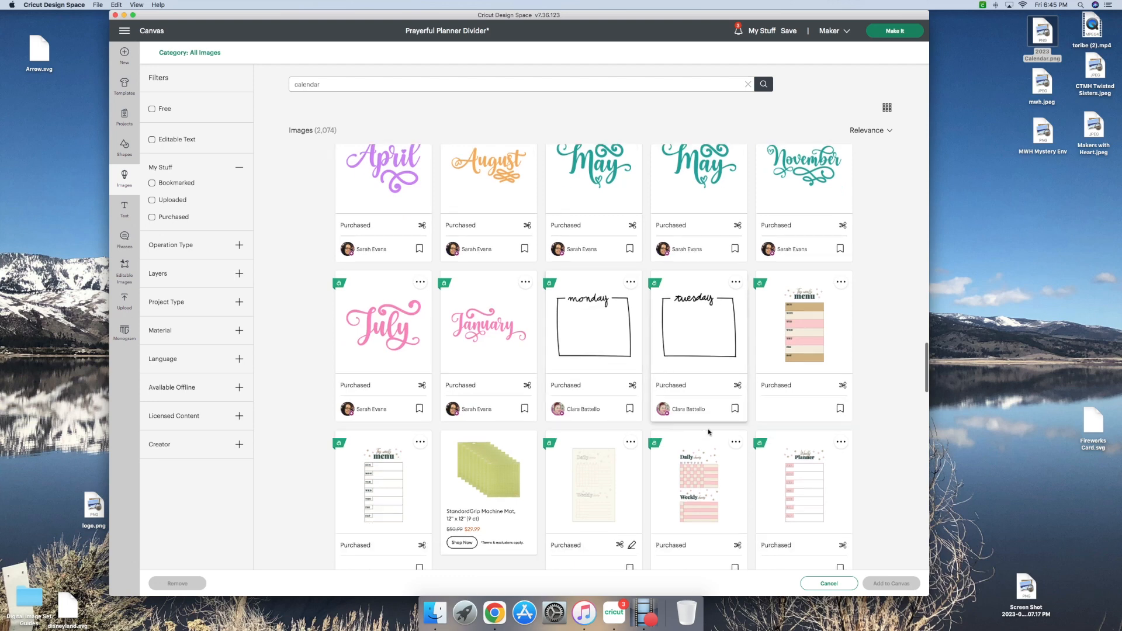
{"action": "left_click", "coordinate": [810, 482]}
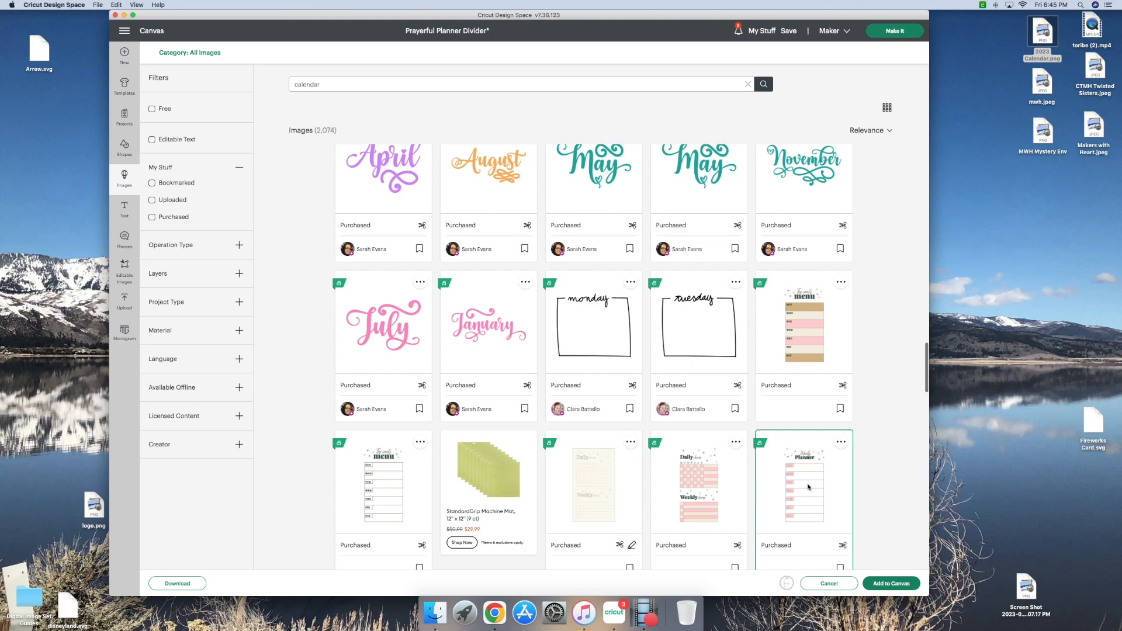
{"action": "double_click", "coordinate": [808, 487]}
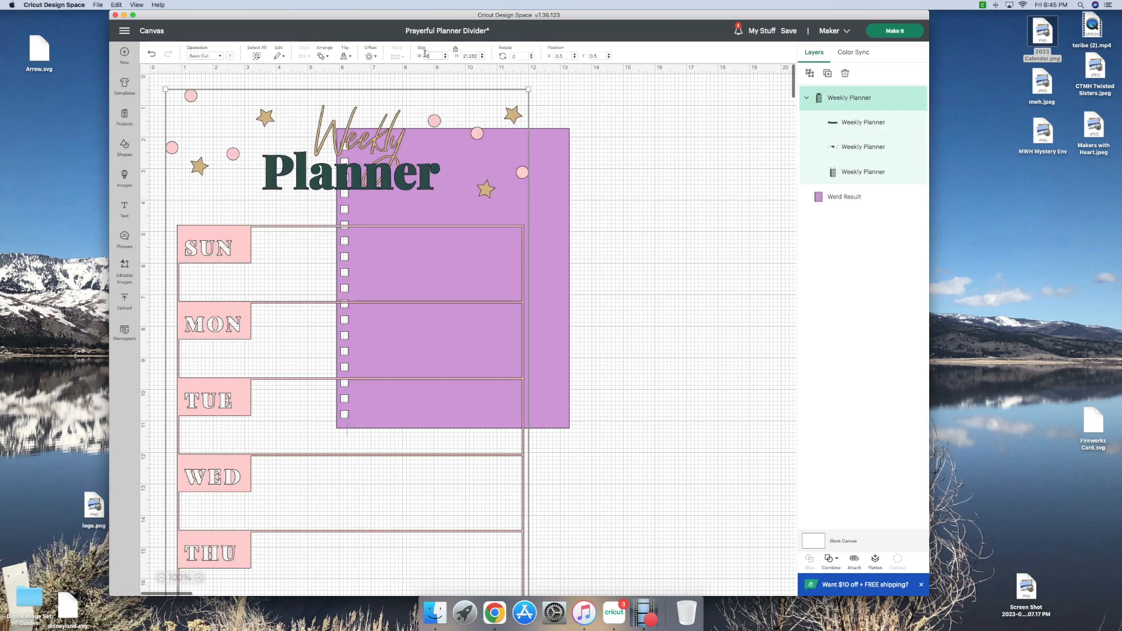
Step: Resize the Weekly Planner image to 6 in wide and separate it from the divider page, placing the page at the canvas origin corner
{"action": "key", "text": "Tab"}
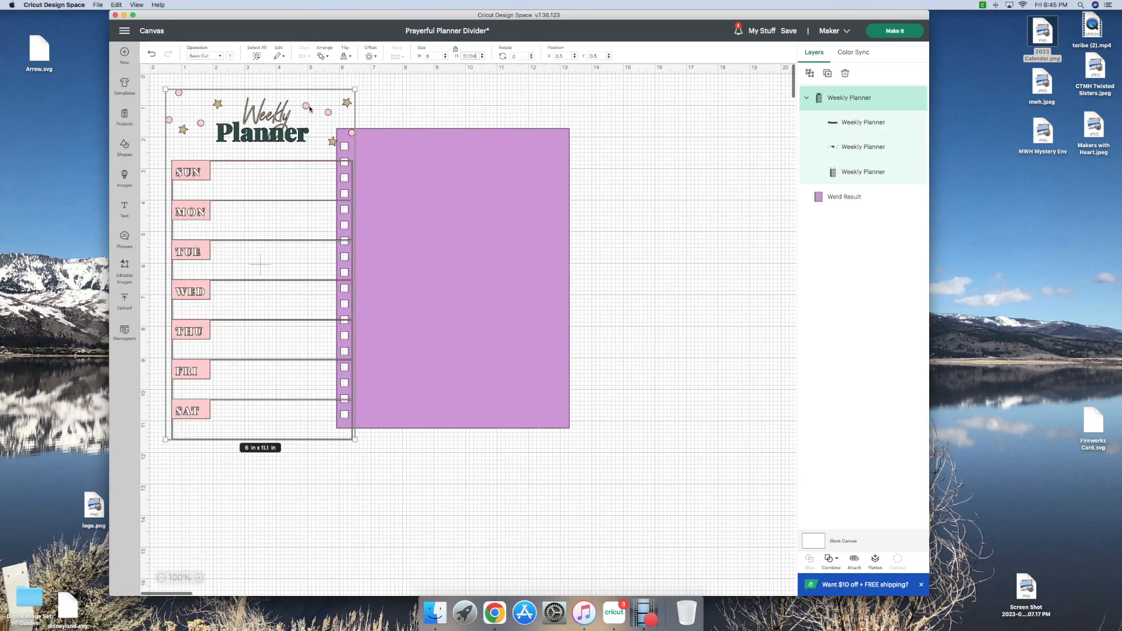
{"action": "left_click_drag", "start_coordinate": [308, 110], "coordinate": [720, 130]}
{"action": "left_click_drag", "start_coordinate": [415, 173], "coordinate": [229, 119]}
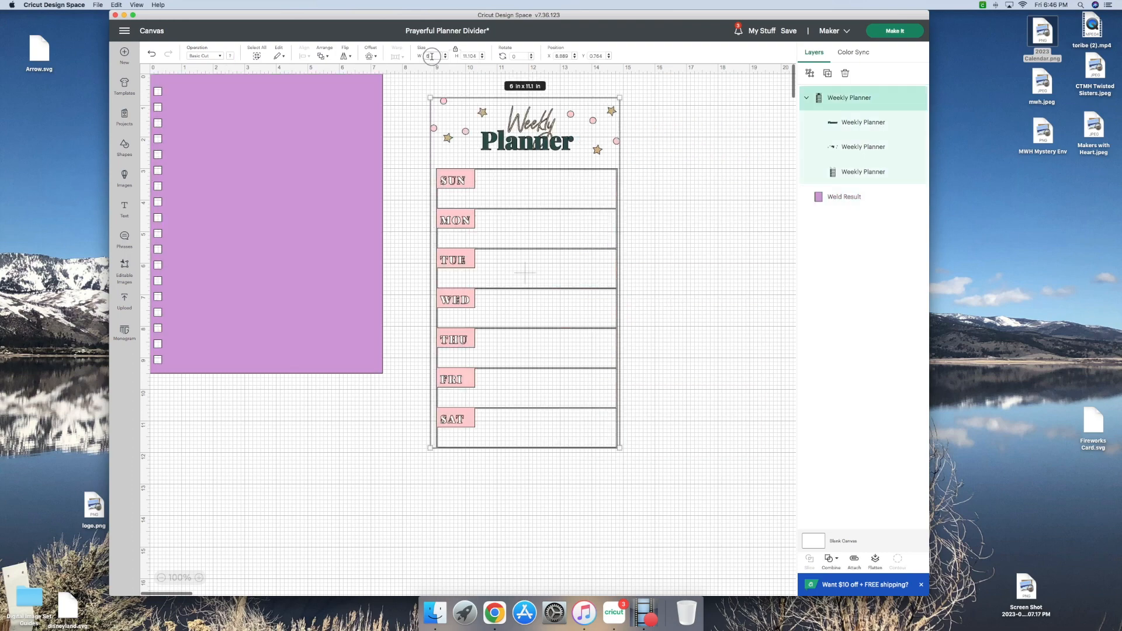
Step: Set the Weekly Planner width to 5.5 in and lay it over the divider page beside the holes, at about X 0.7, Y 0 in
{"action": "left_click_drag", "start_coordinate": [432, 56], "coordinate": [426, 56]}
{"action": "key", "text": "Return"}
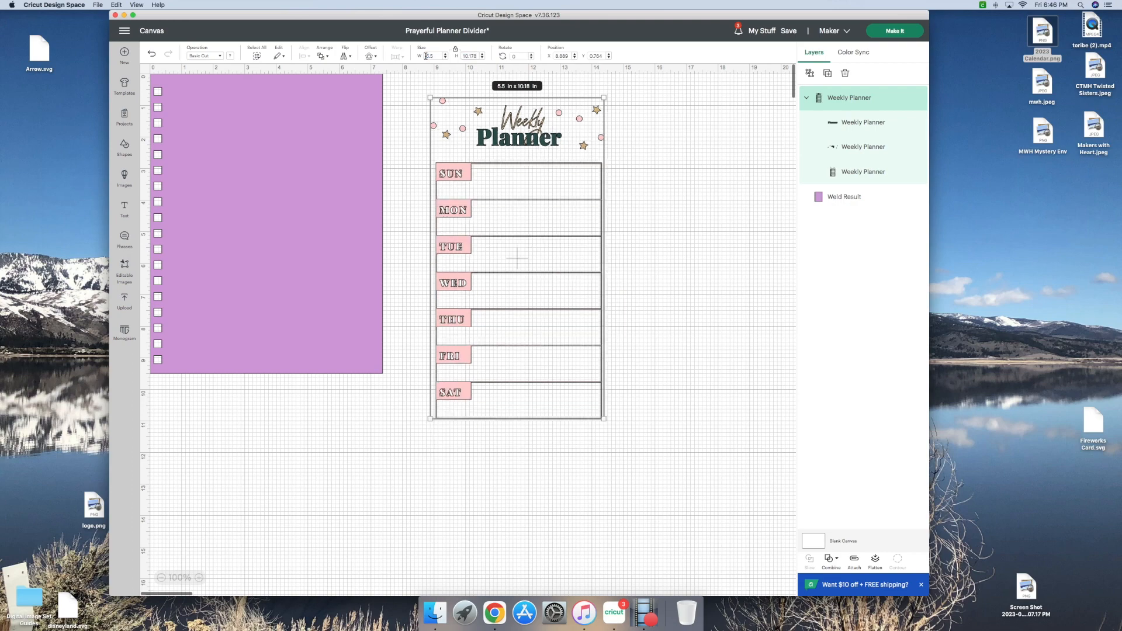
{"action": "left_click_drag", "start_coordinate": [554, 113], "coordinate": [291, 92]}
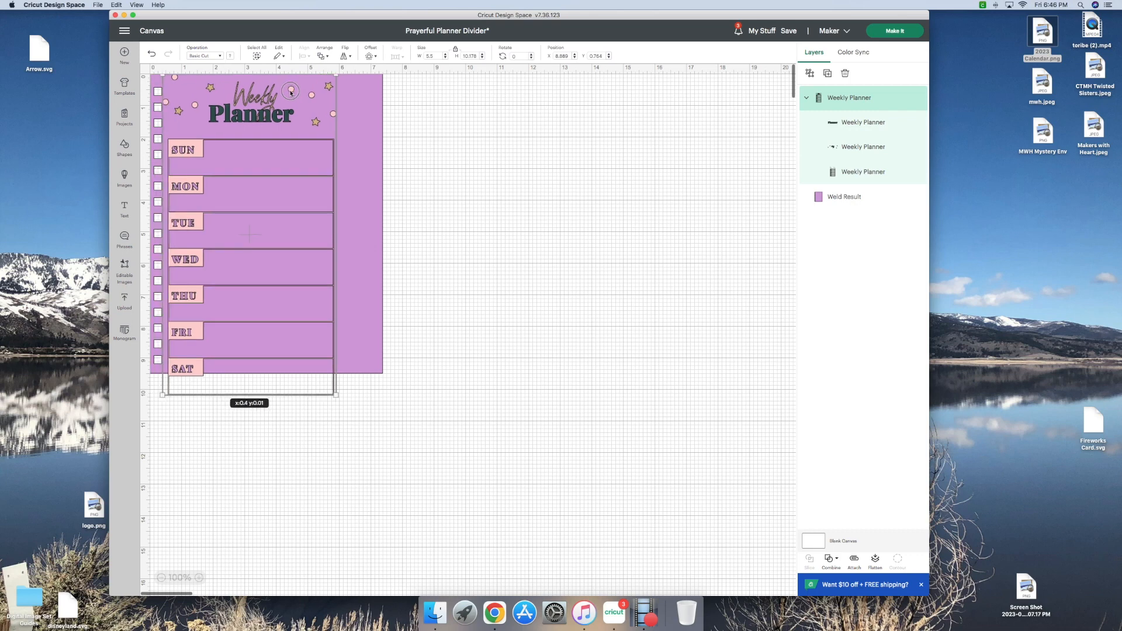
{"action": "left_click_drag", "start_coordinate": [291, 92], "coordinate": [302, 92]}
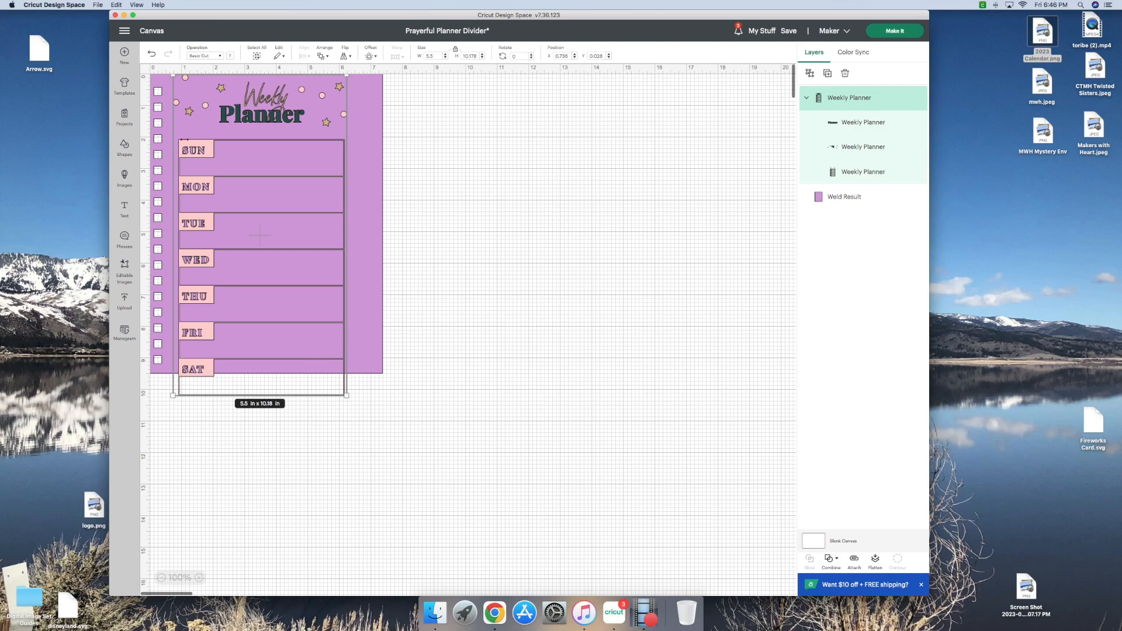
Step: Move the Weekly Planner off the divider page onto empty canvas at about X 9.8, Y 1.6 in
{"action": "left_click_drag", "start_coordinate": [185, 139], "coordinate": [522, 175]}
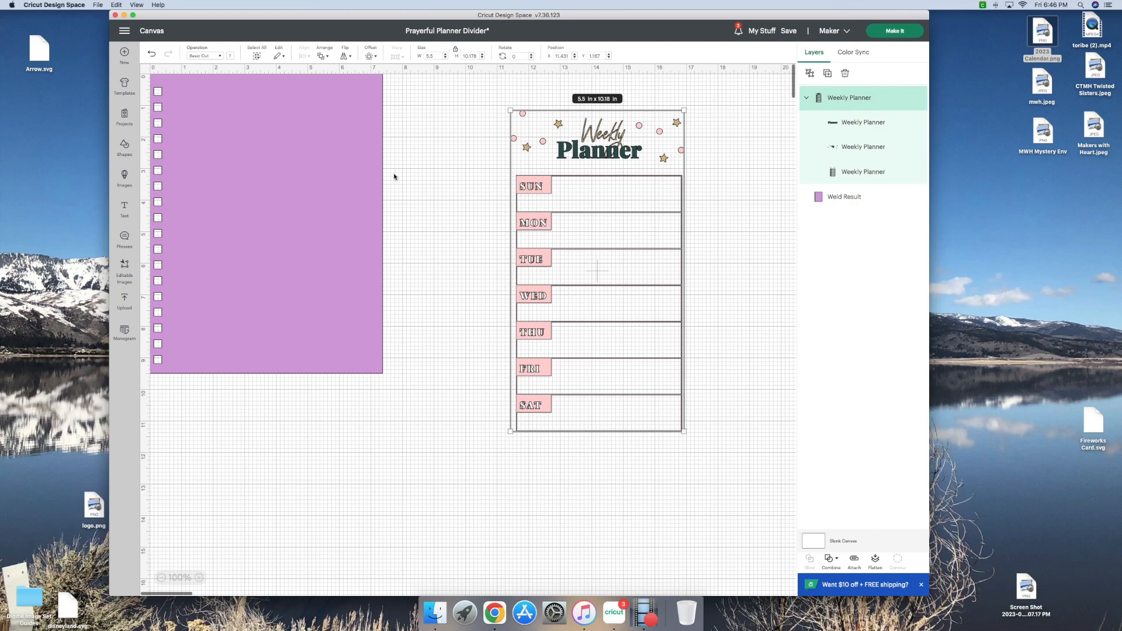
{"action": "left_click_drag", "start_coordinate": [601, 190], "coordinate": [493, 215]}
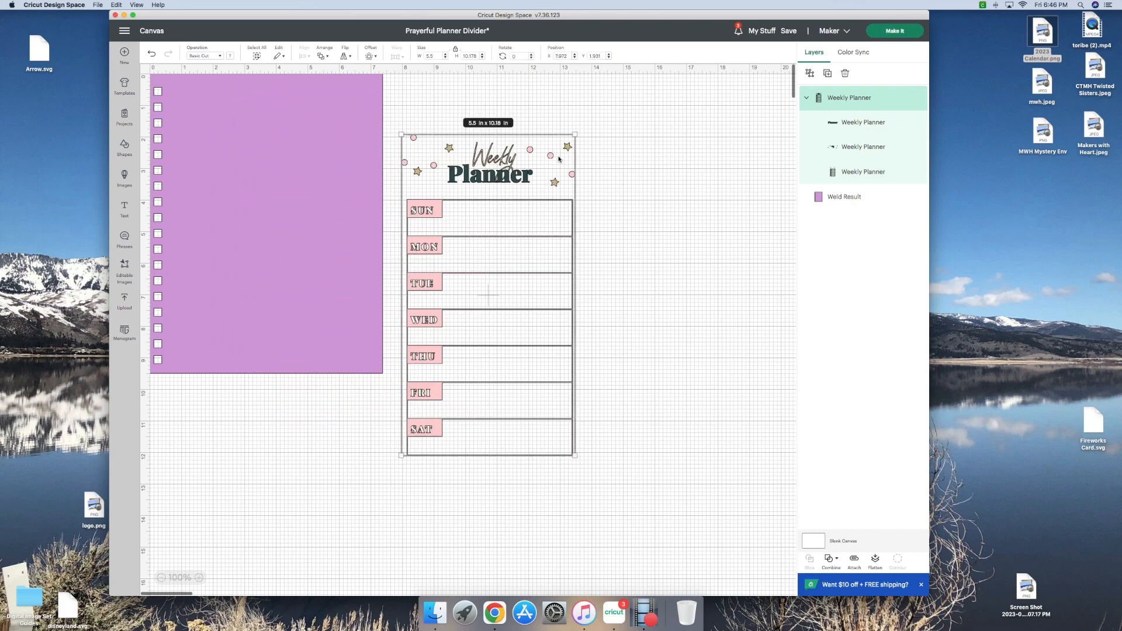
{"action": "left_click_drag", "start_coordinate": [550, 157], "coordinate": [612, 146]}
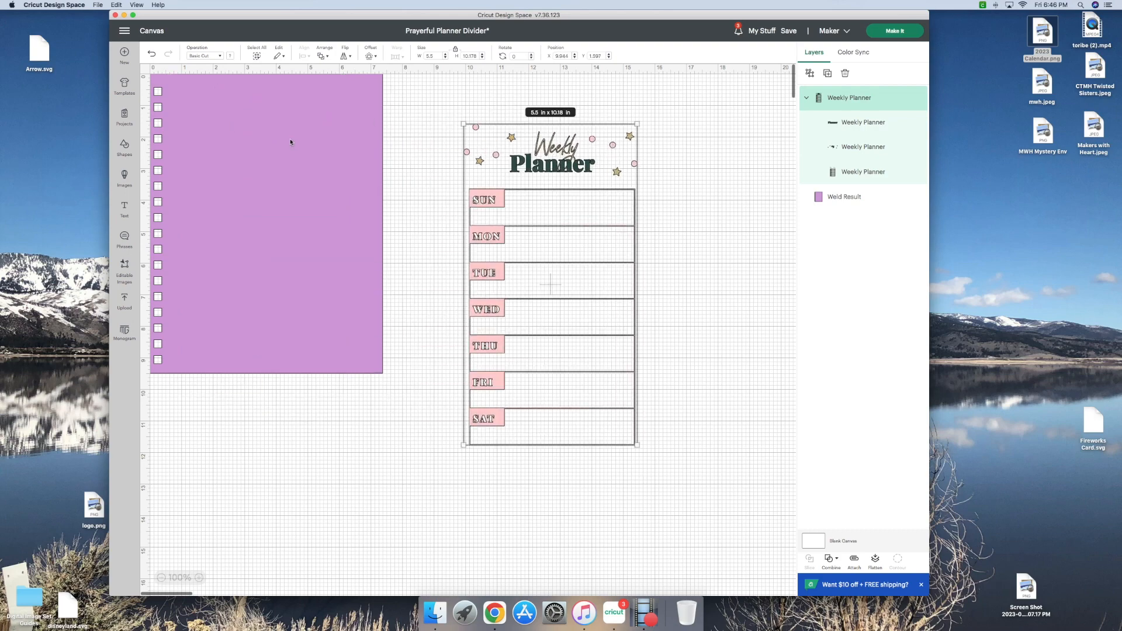
Step: Set the divider page's position to X 0, Y 0 and shift the Weekly Planner to about X 13.7, Y 2.2 in
{"action": "left_click", "coordinate": [542, 55]}
{"action": "type", "text": "0"}
{"action": "key", "text": "Tab"}
{"action": "type", "text": "0"}
{"action": "key", "text": "Return"}
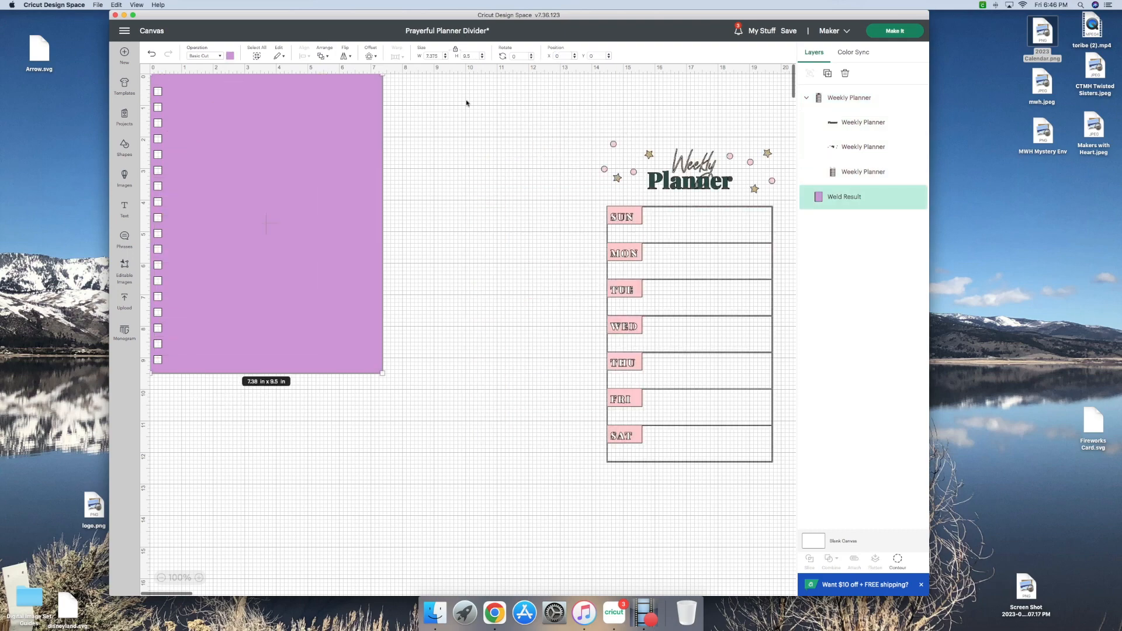
{"action": "left_click_drag", "start_coordinate": [670, 168], "coordinate": [651, 168]}
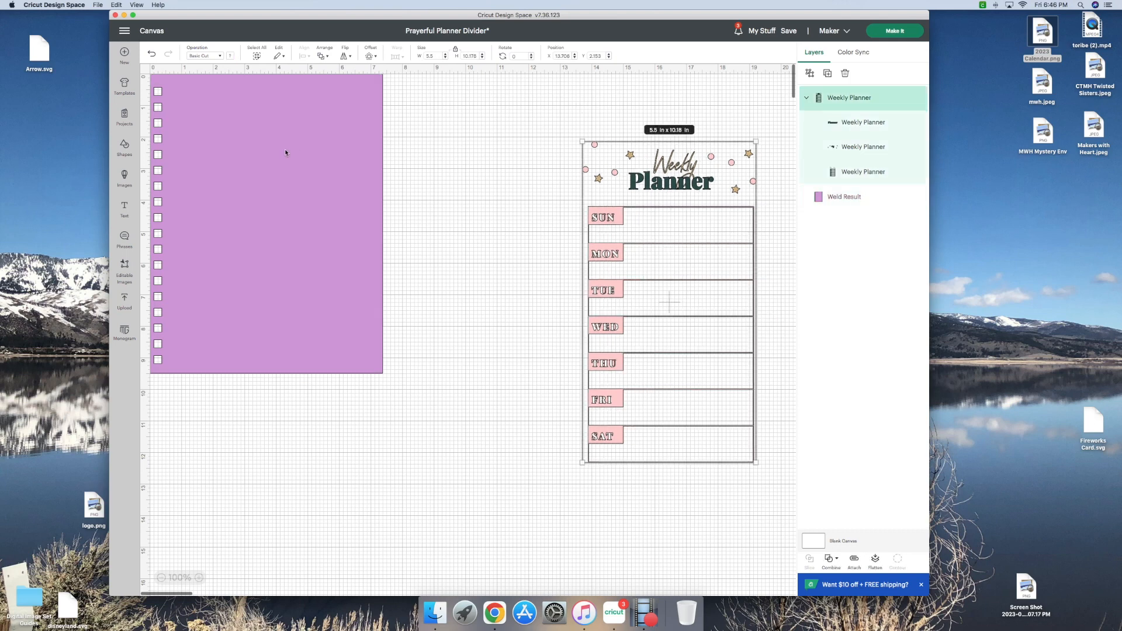
Step: Save the project as a new copy titled "Prayerful Planner week at a glance"
{"action": "left_click", "coordinate": [789, 32]}
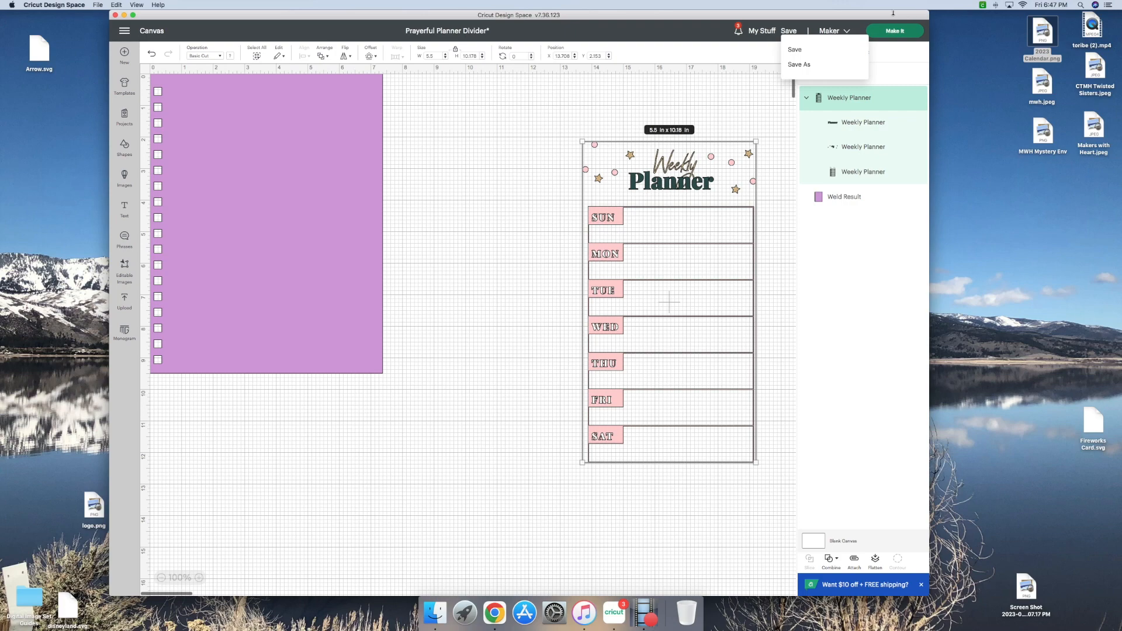
{"action": "left_click", "coordinate": [798, 65]}
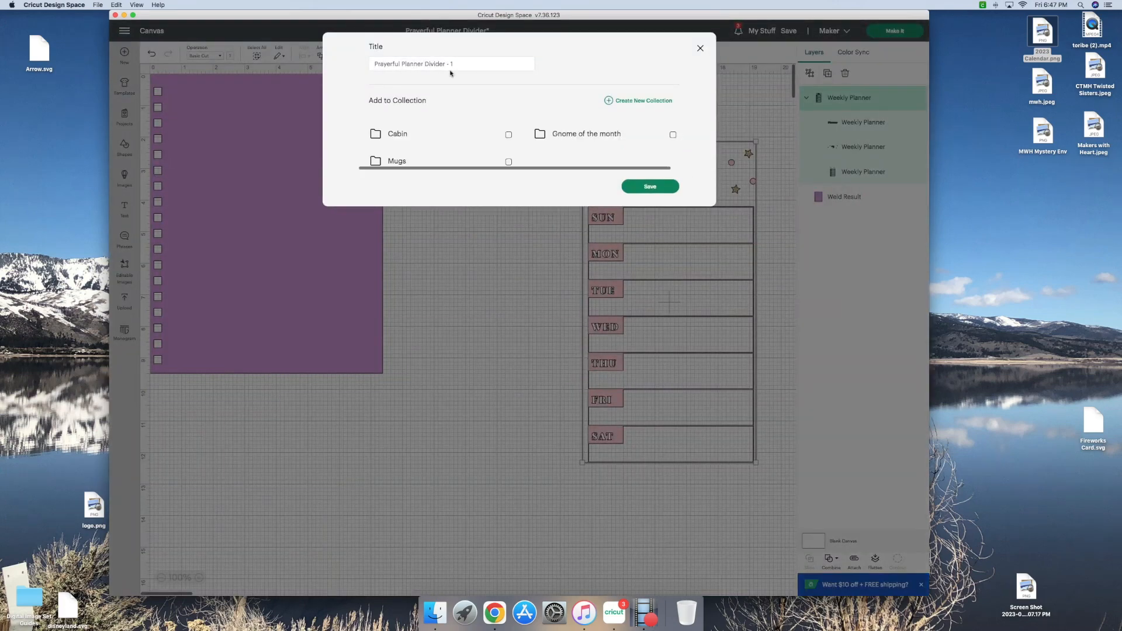
{"action": "left_click", "coordinate": [463, 67]}
{"action": "type", "text": "week at a glance"}
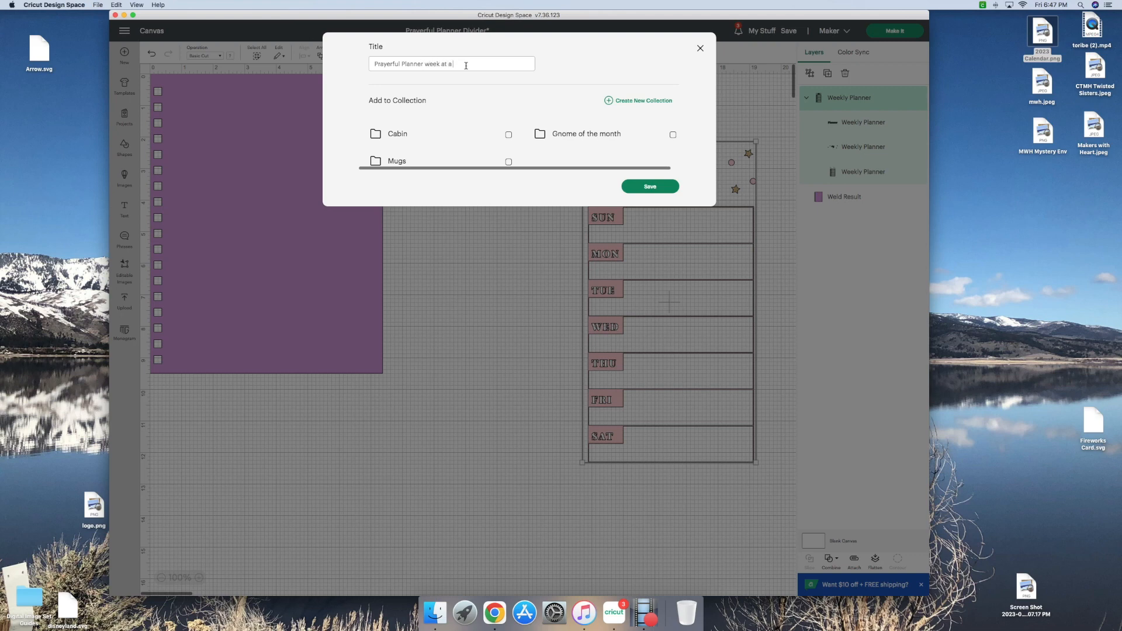
{"action": "left_click", "coordinate": [649, 187]}
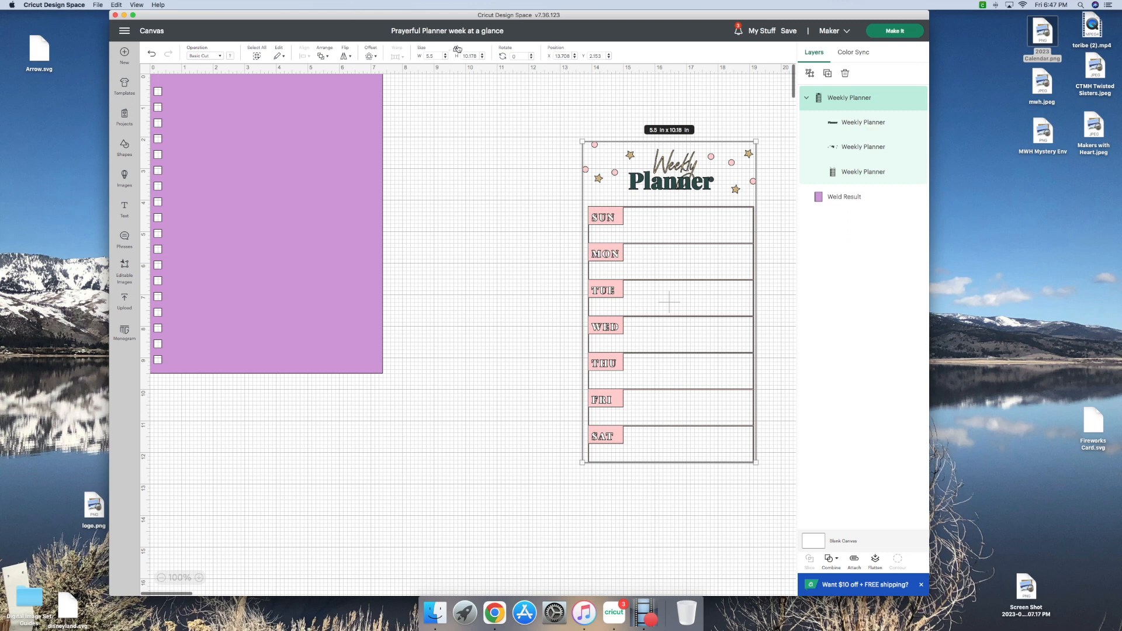
Step: Unlock the proportions of the purple divider page and set its width to 5.5 in, keeping the height at 9.5 in
{"action": "left_click", "coordinate": [439, 56]}
{"action": "left_click", "coordinate": [455, 49]}
{"action": "left_click", "coordinate": [325, 118]}
{"action": "left_click", "coordinate": [455, 50]}
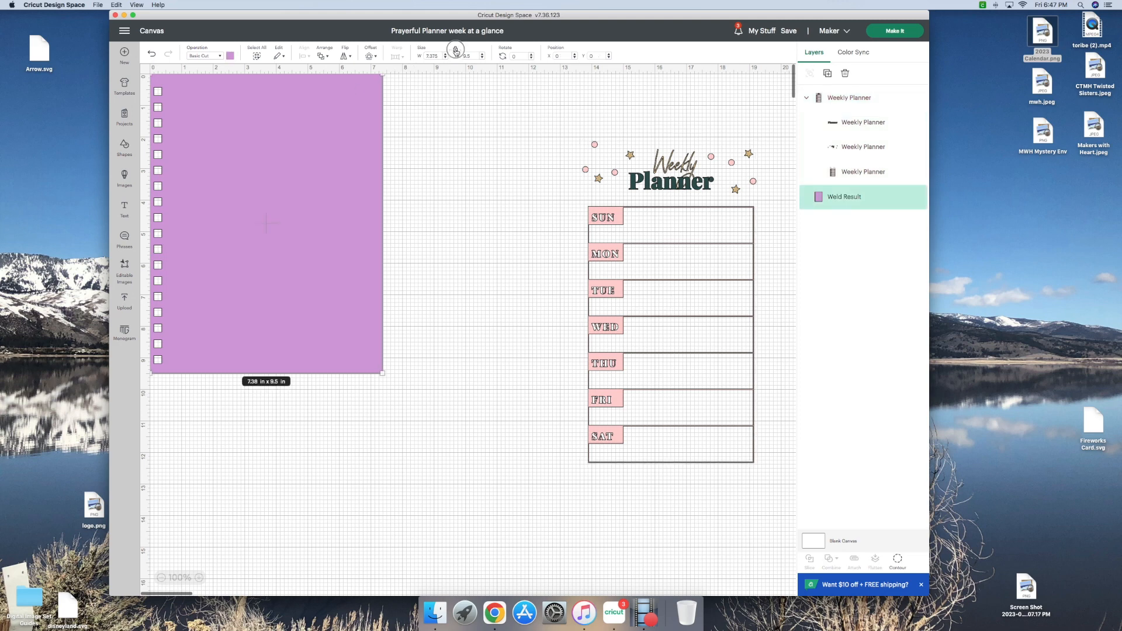
{"action": "left_click", "coordinate": [440, 55]}
{"action": "key", "text": "Tab"}
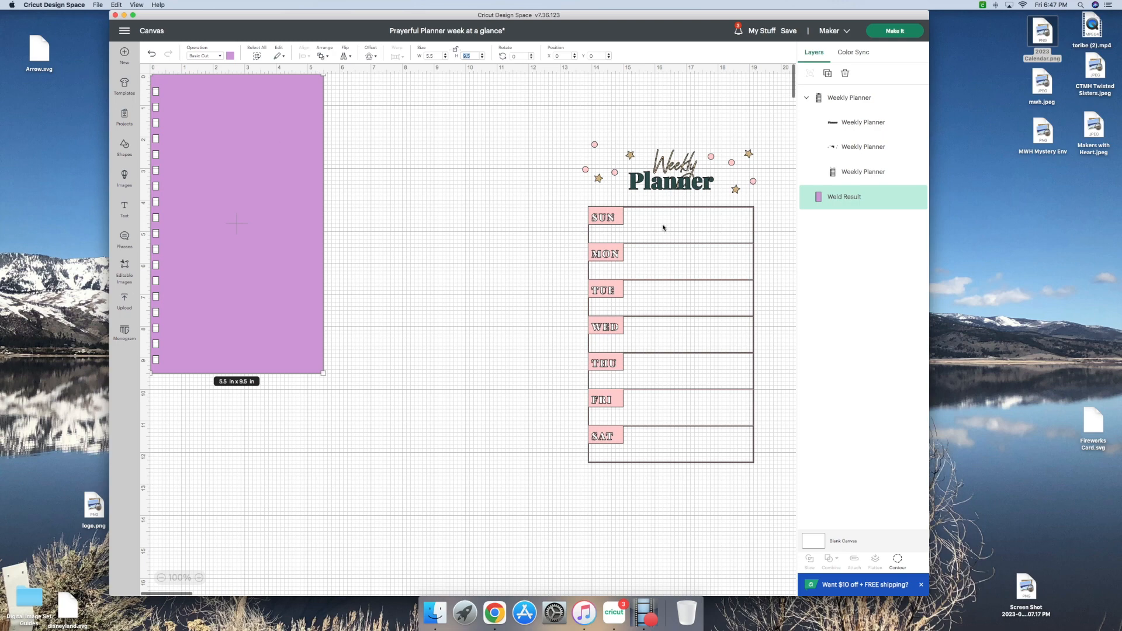
Step: Lay the Weekly Planner over the divider page beside the holes at about X 0.4, Y 0.2 in, scaled down to about 4.9 in wide
{"action": "left_click_drag", "start_coordinate": [662, 228], "coordinate": [245, 159]}
{"action": "left_click_drag", "start_coordinate": [327, 387], "coordinate": [306, 366]}
{"action": "left_click_drag", "start_coordinate": [295, 301], "coordinate": [295, 307]}
{"action": "left_click", "coordinate": [338, 291]}
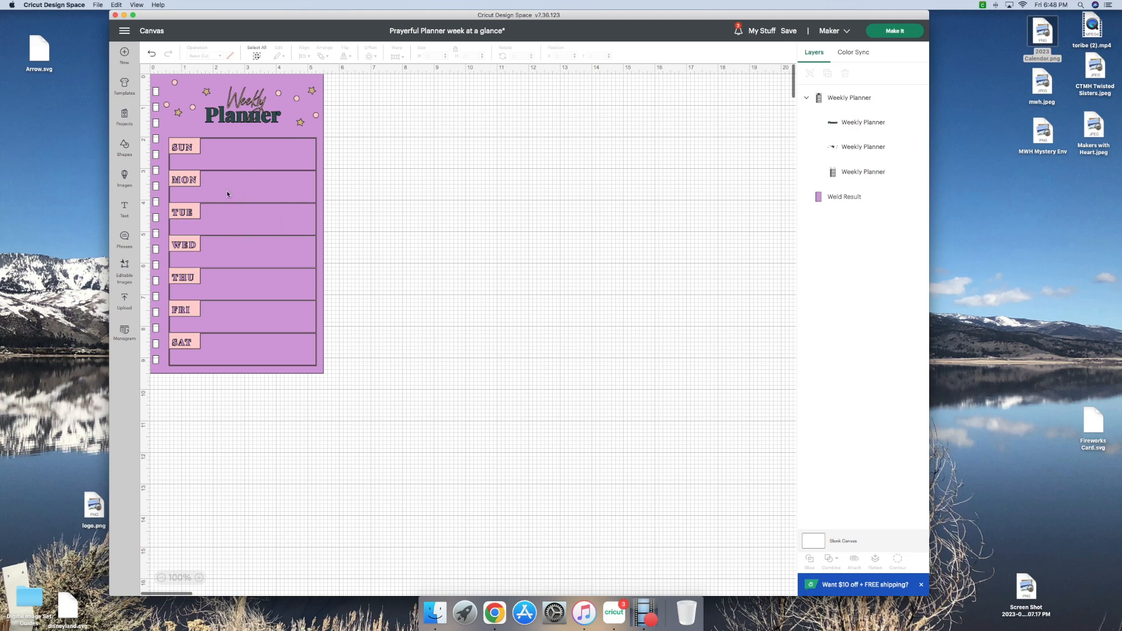
{"action": "left_click_drag", "start_coordinate": [244, 109], "coordinate": [240, 113]}
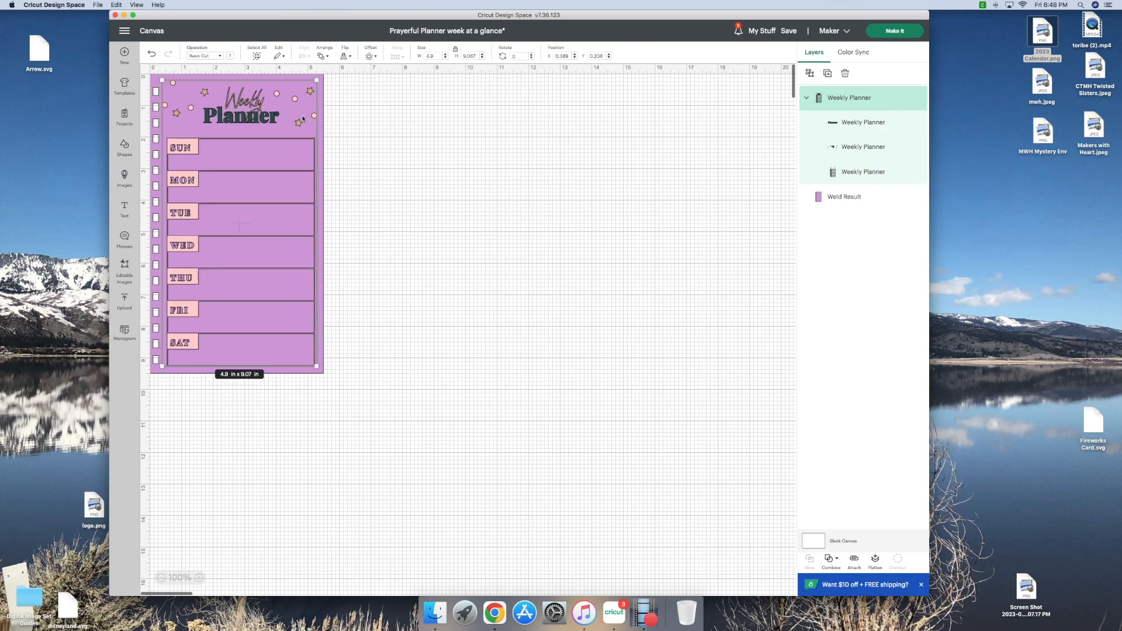
{"action": "left_click", "coordinate": [402, 139]}
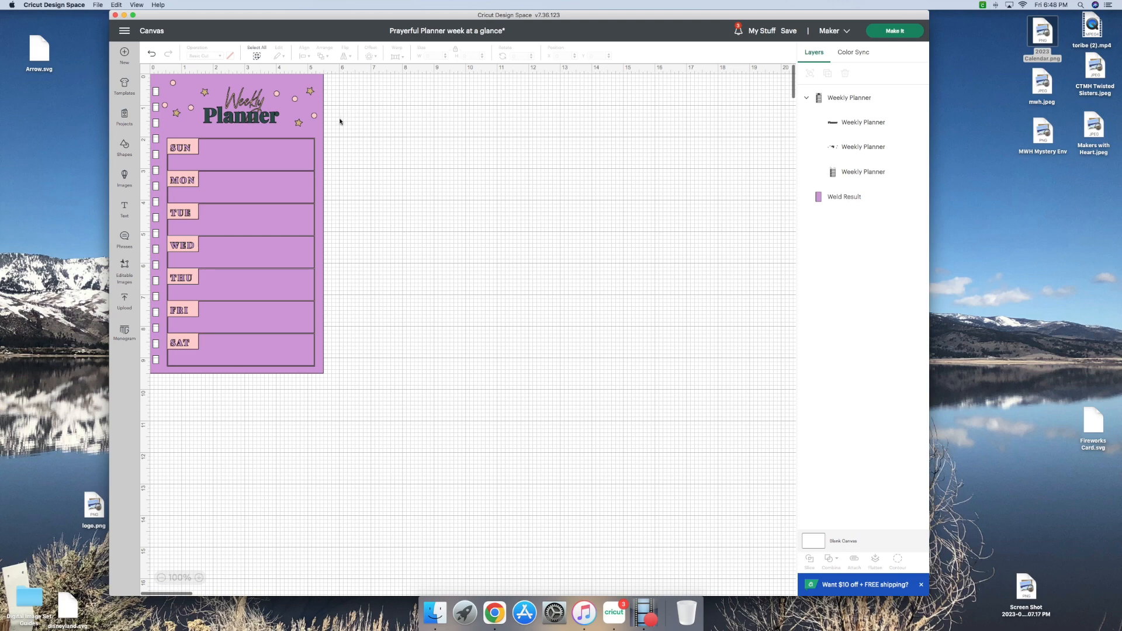
Step: Move the Weekly Planner off the page to about X 8.5, Y 1.2 in and sync its gold layer to pink #FFCCCC
{"action": "scroll", "coordinate": [327, 117], "scroll_direction": "down", "scroll_amount": 1}
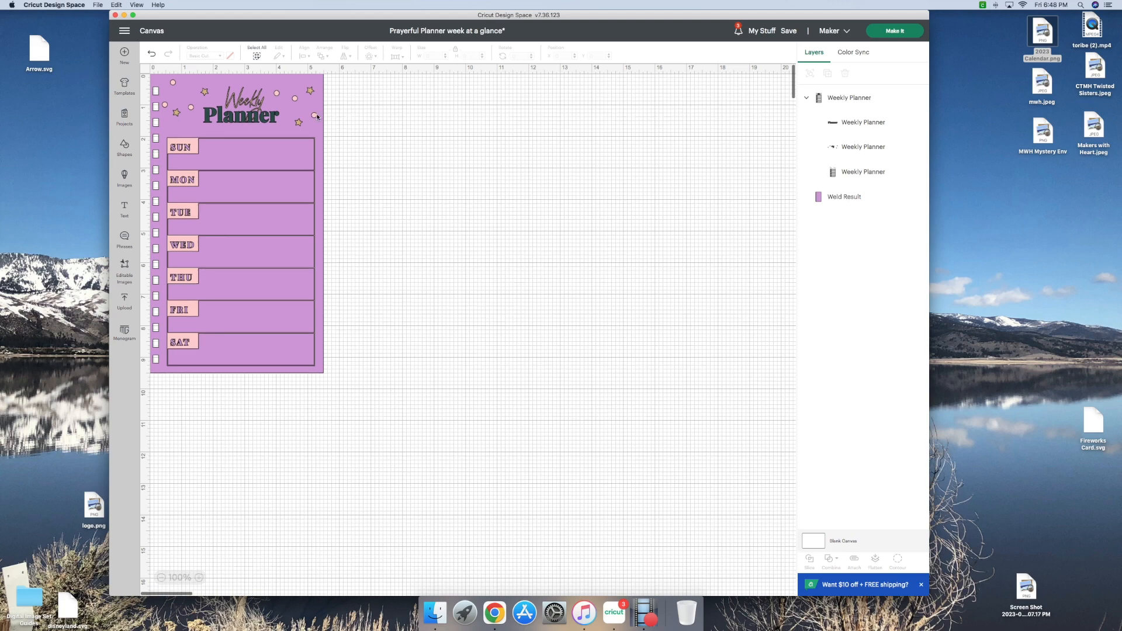
{"action": "scroll", "coordinate": [314, 121], "scroll_direction": "right", "scroll_amount": 1}
{"action": "scroll", "coordinate": [313, 124], "scroll_direction": "right", "scroll_amount": 1}
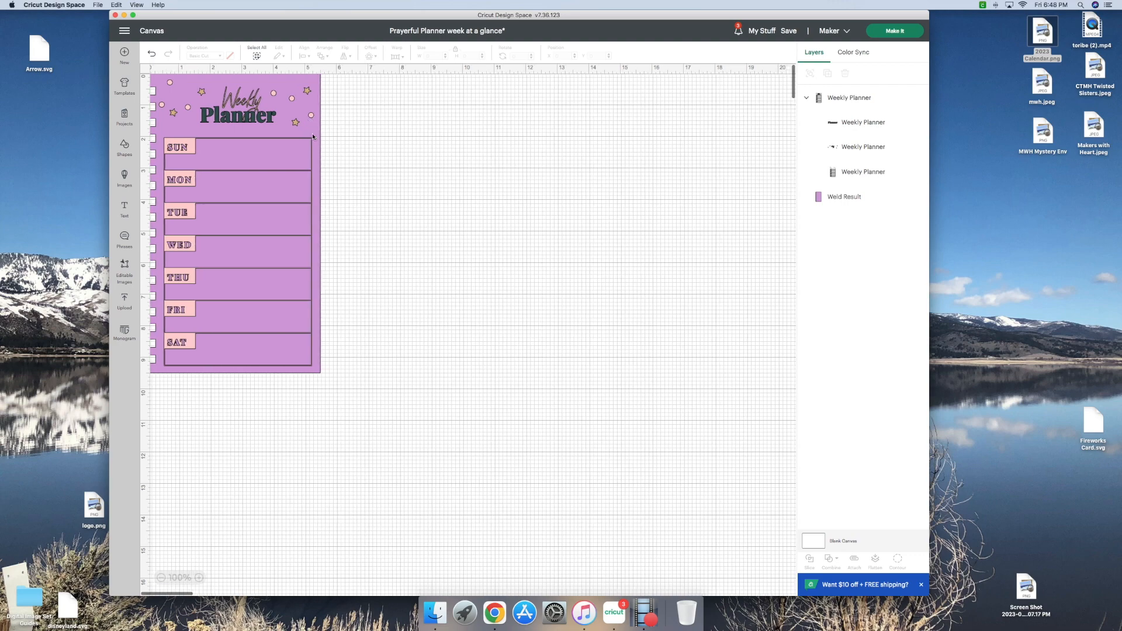
{"action": "scroll", "coordinate": [310, 137], "scroll_direction": "left", "scroll_amount": 1}
{"action": "left_click_drag", "start_coordinate": [257, 109], "coordinate": [507, 140]}
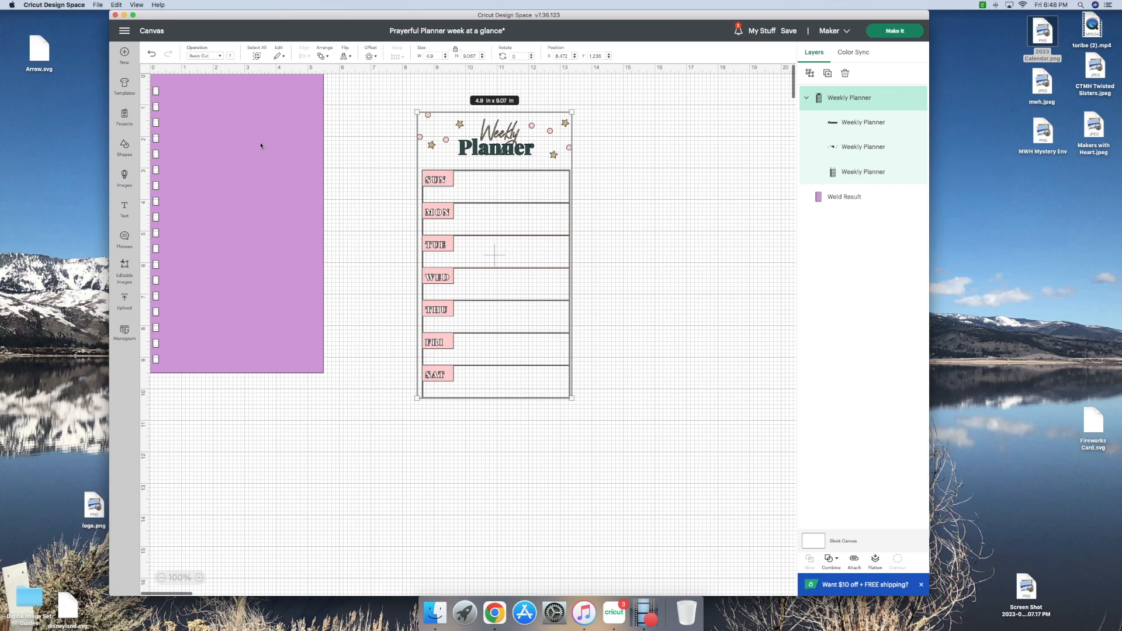
{"action": "scroll", "coordinate": [473, 169], "scroll_direction": "down", "scroll_amount": 1}
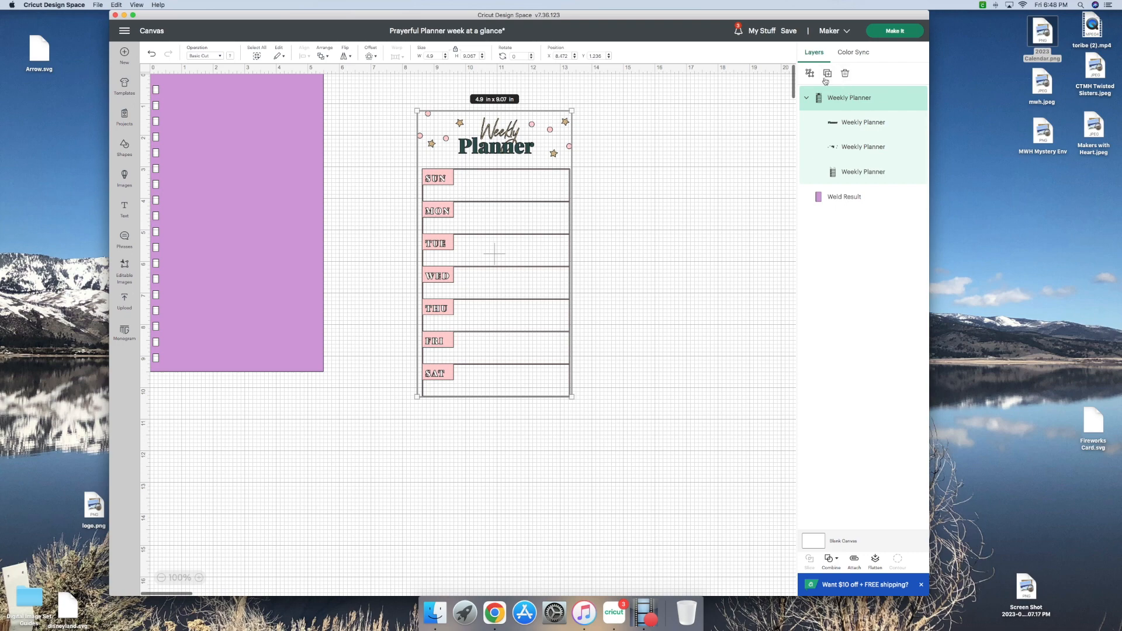
{"action": "left_click", "coordinate": [854, 53]}
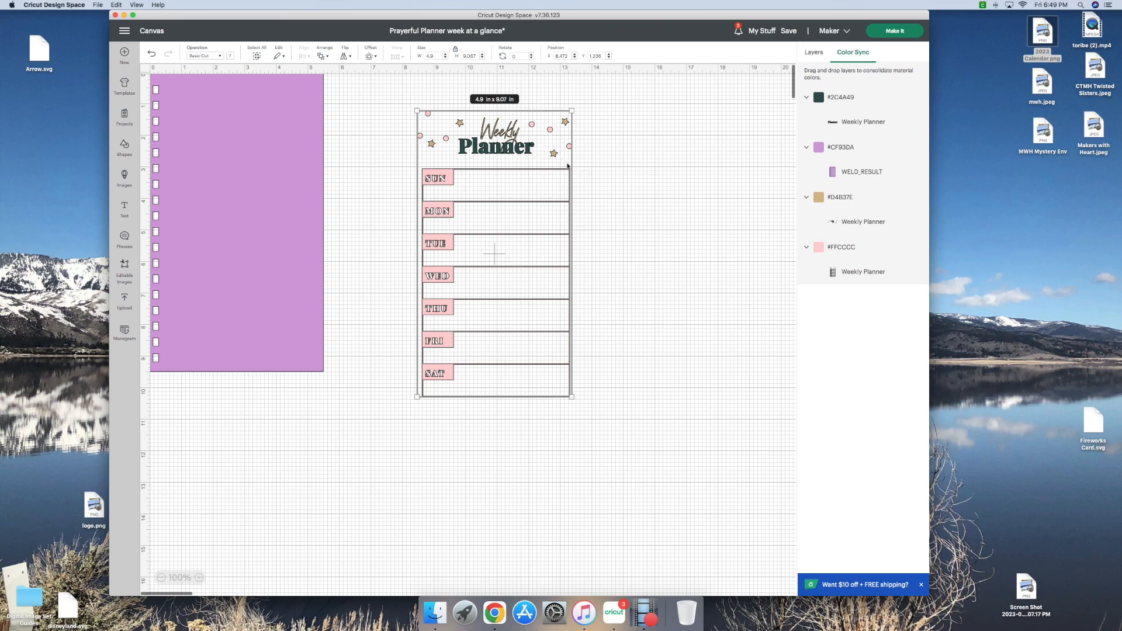
{"action": "left_click_drag", "start_coordinate": [838, 224], "coordinate": [831, 269]}
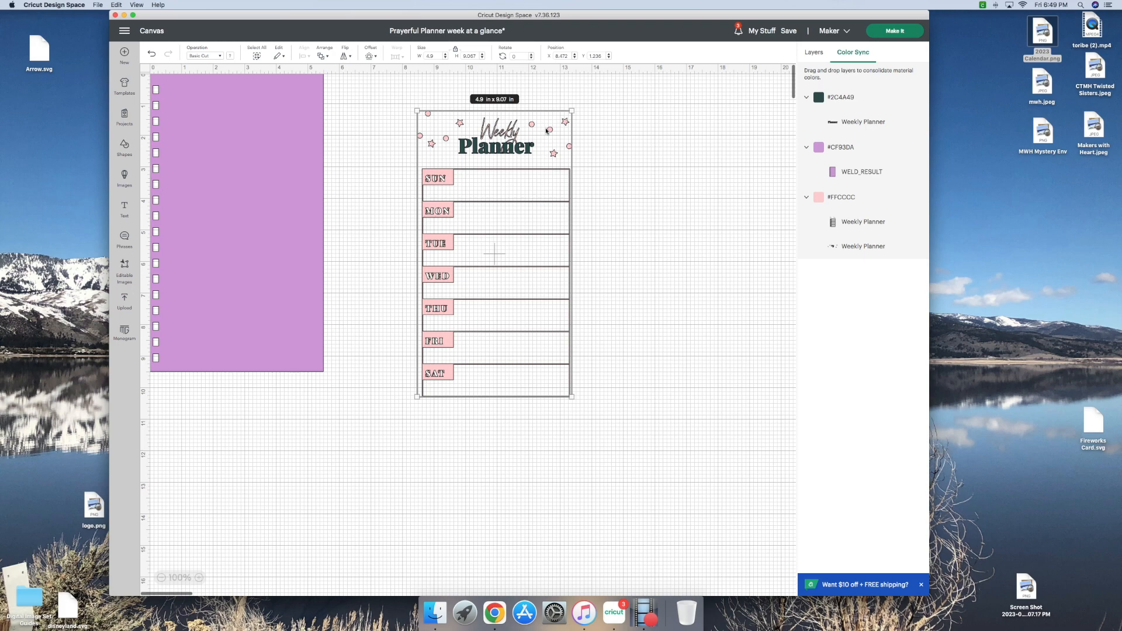
Step: Place the Weekly Planner back on the divider page at about X 0.4, Y 0.3 in and save the project
{"action": "left_click_drag", "start_coordinate": [548, 121], "coordinate": [296, 92]}
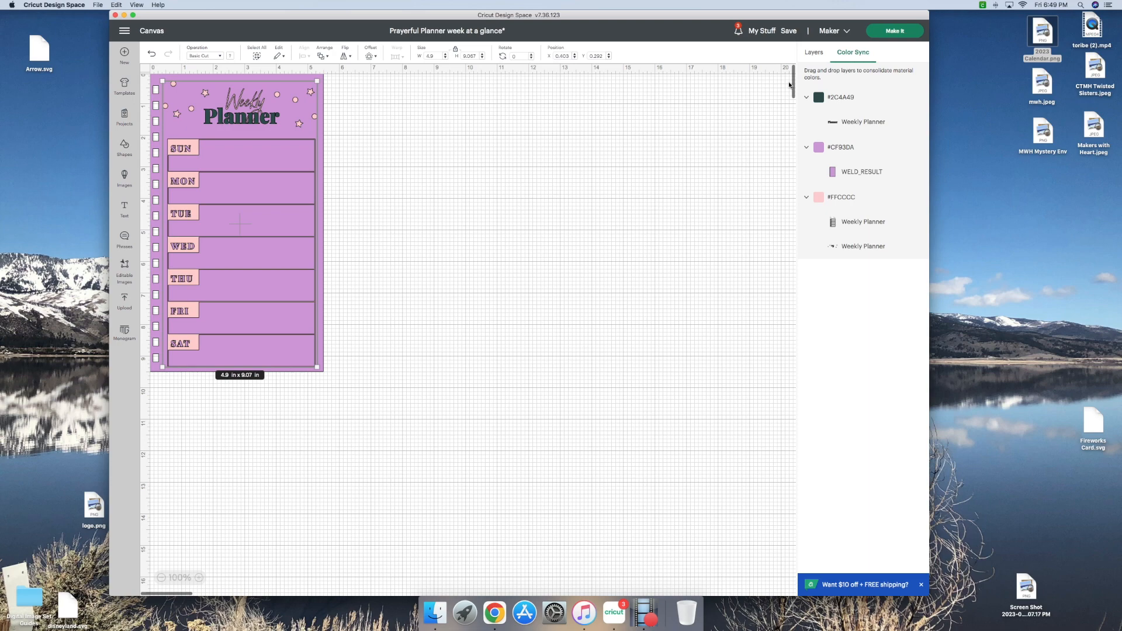
{"action": "left_click", "coordinate": [809, 54]}
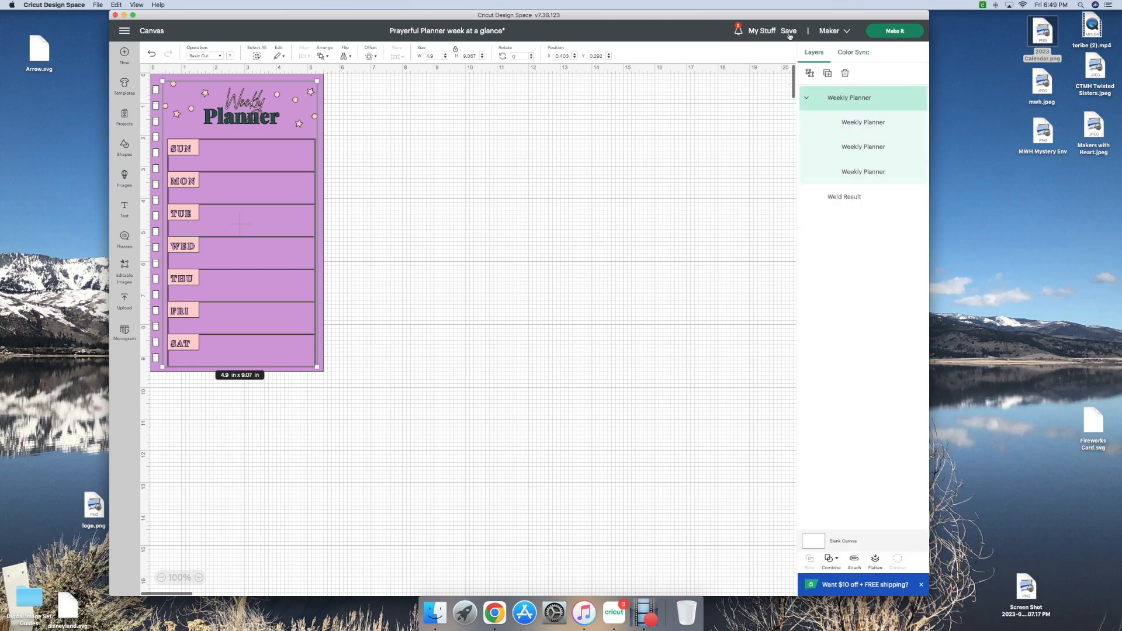
{"action": "left_click", "coordinate": [789, 32]}
{"action": "left_click", "coordinate": [790, 49]}
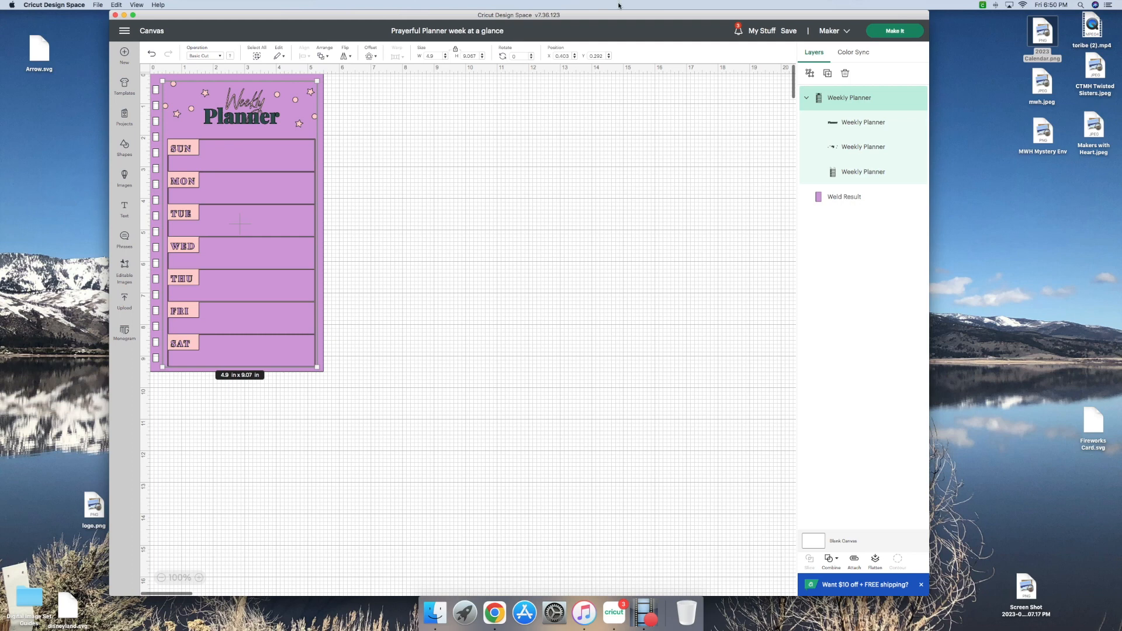
Step: Send the project to cut preparation, loading all materials on a 12 in x 12 in mat
{"action": "left_click", "coordinate": [896, 32]}
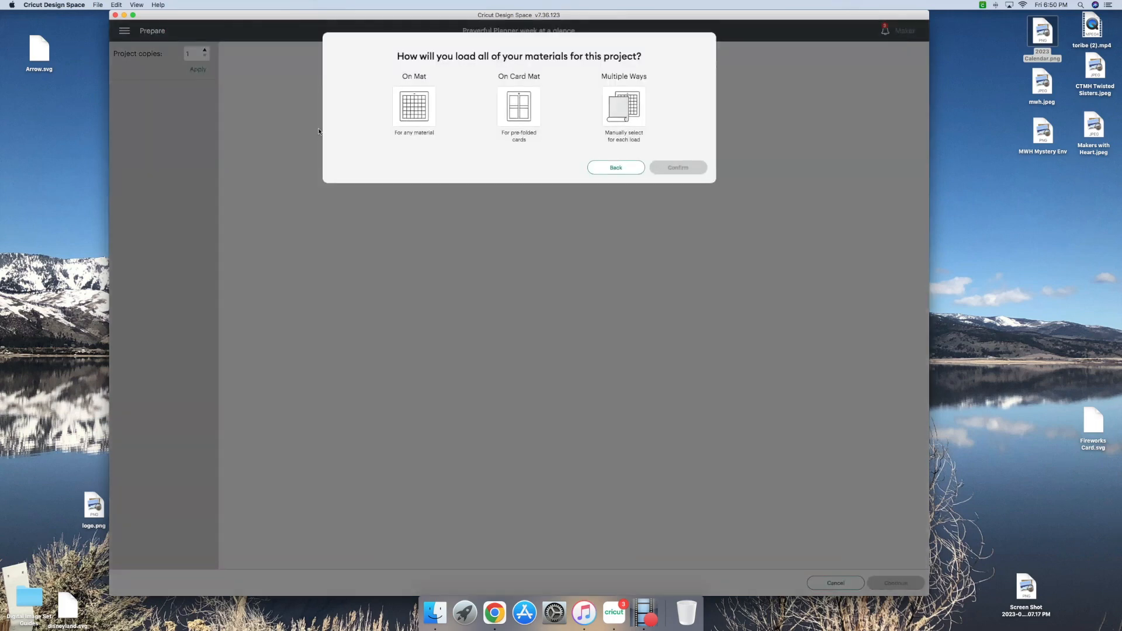
{"action": "left_click", "coordinate": [420, 114]}
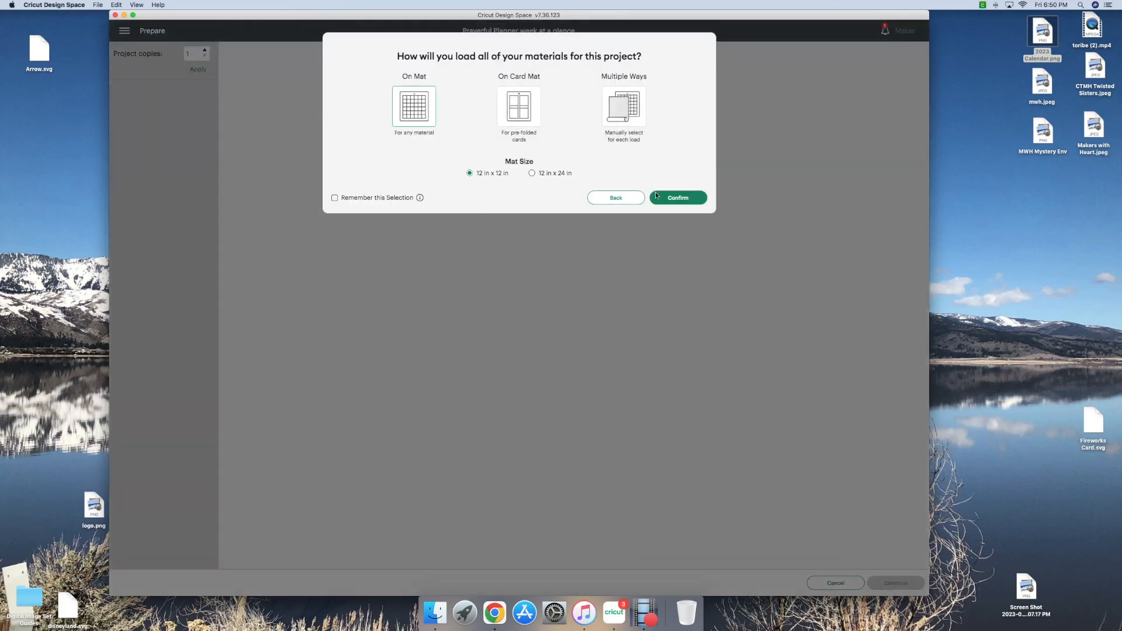
{"action": "left_click", "coordinate": [671, 199]}
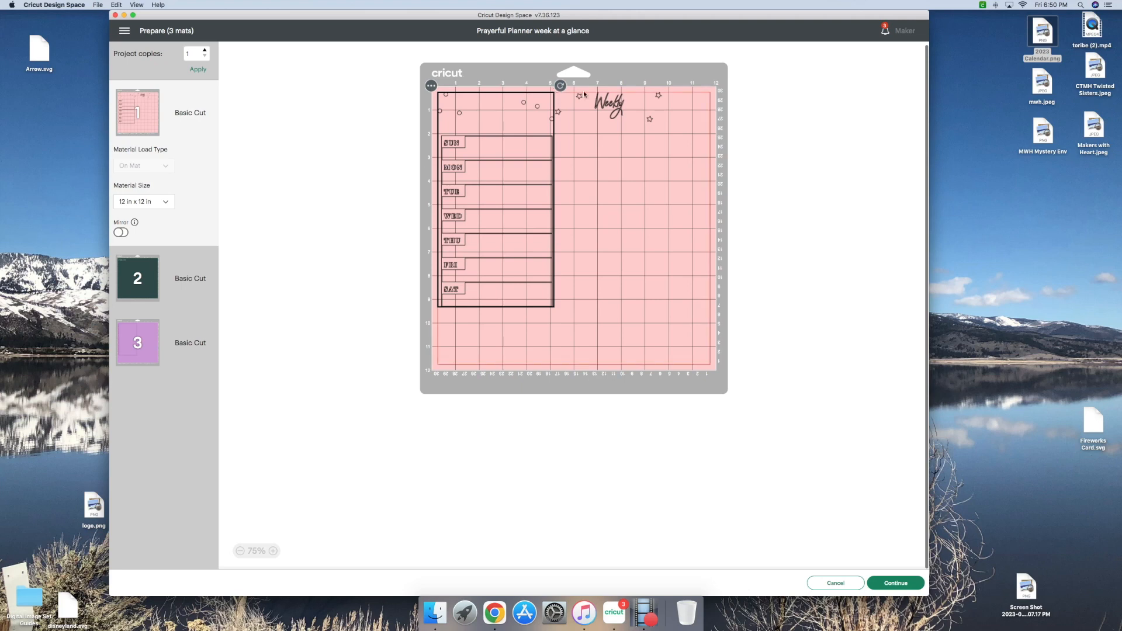
Step: Move the "Weekly" title with its stars to just below the SAT row on the pink mat
{"action": "left_click", "coordinate": [615, 115]}
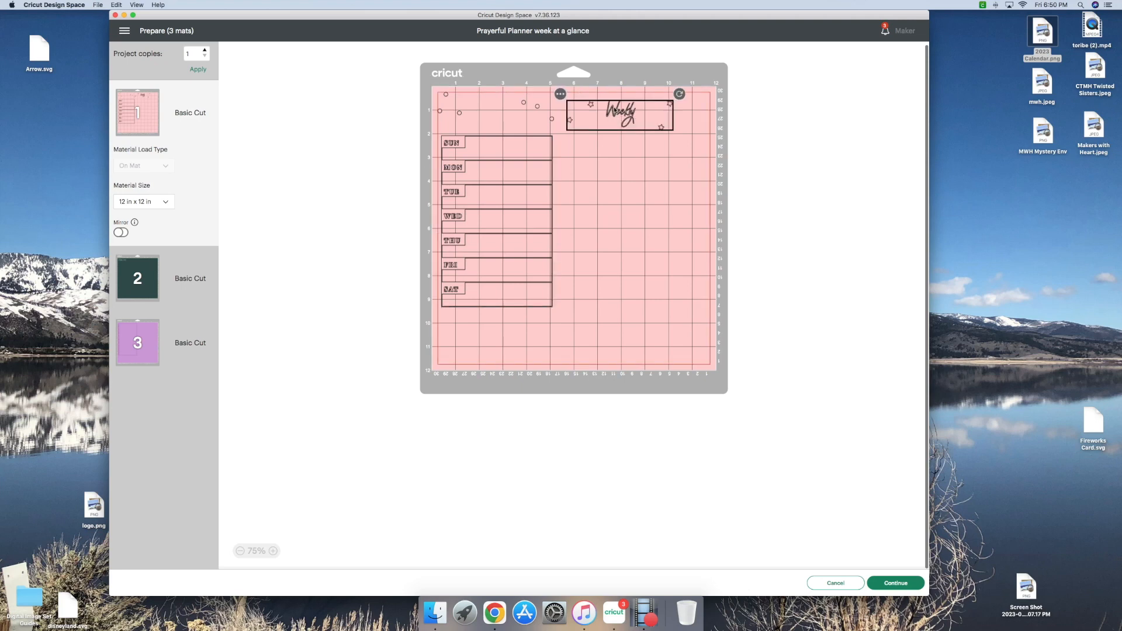
{"action": "left_click_drag", "start_coordinate": [615, 115], "coordinate": [435, 378]}
{"action": "left_click_drag", "start_coordinate": [485, 343], "coordinate": [493, 324]}
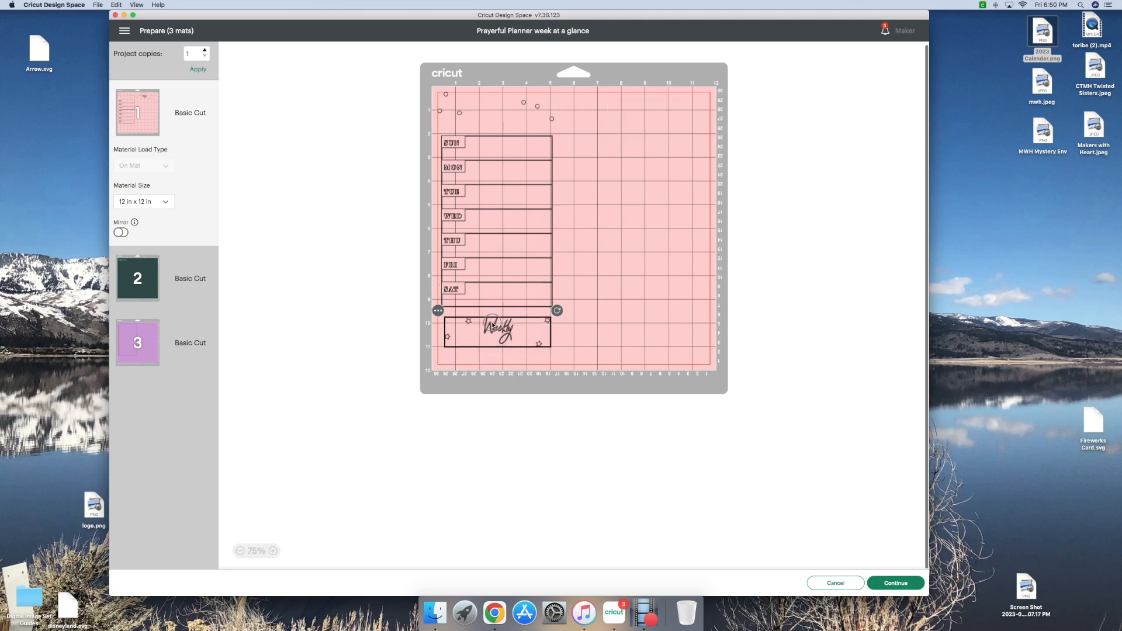
Step: Set the number of project copies to 2 and apply it to the mats
{"action": "left_click", "coordinate": [205, 51]}
{"action": "left_click", "coordinate": [198, 69]}
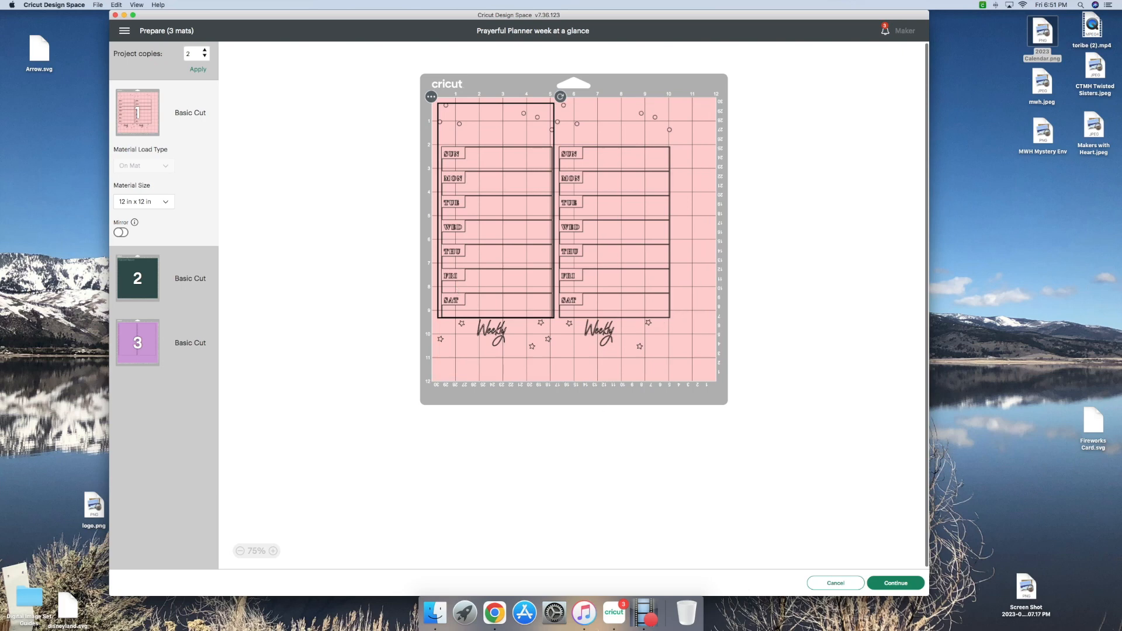
{"action": "left_click", "coordinate": [651, 623]}
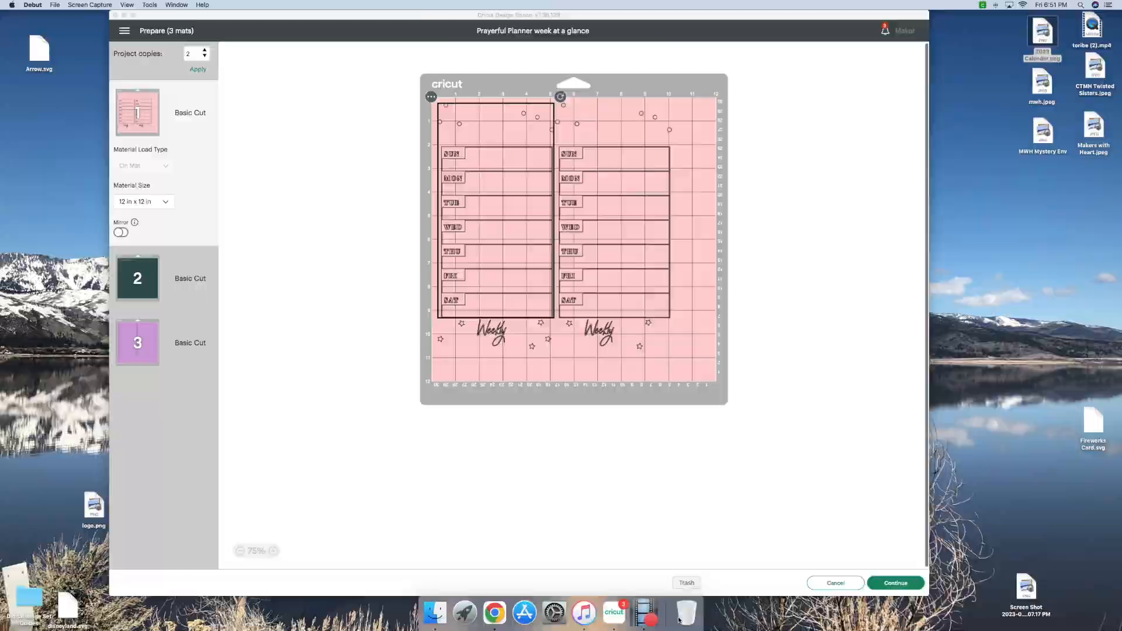